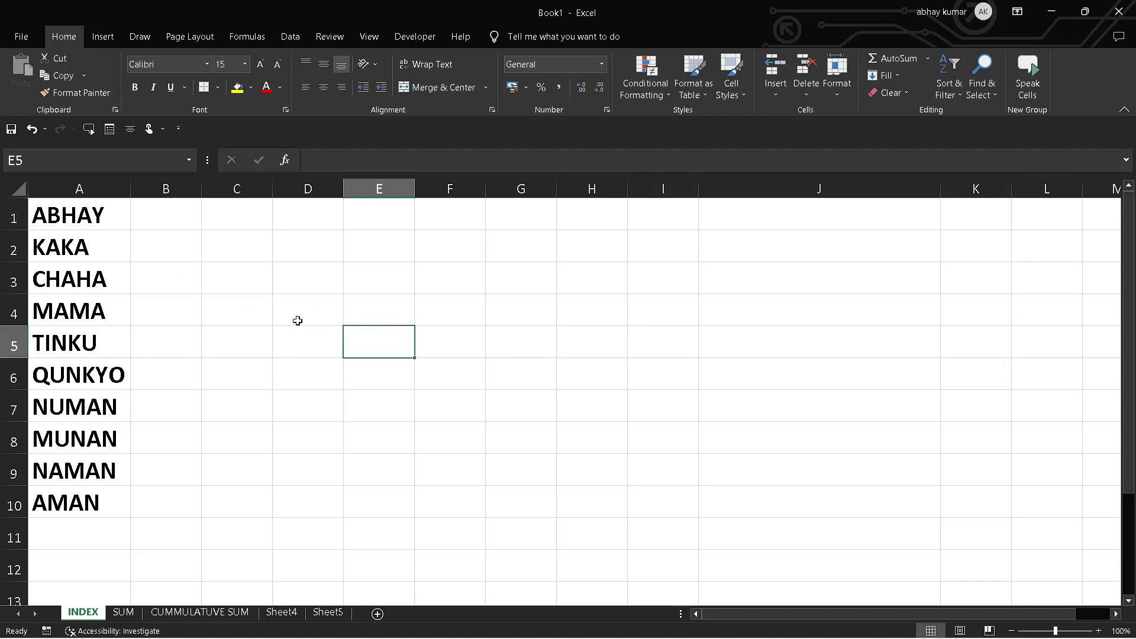
In cell D5, begin an INDEX formula that uses the name list A1:A10 as its array.
left_click(300, 373)
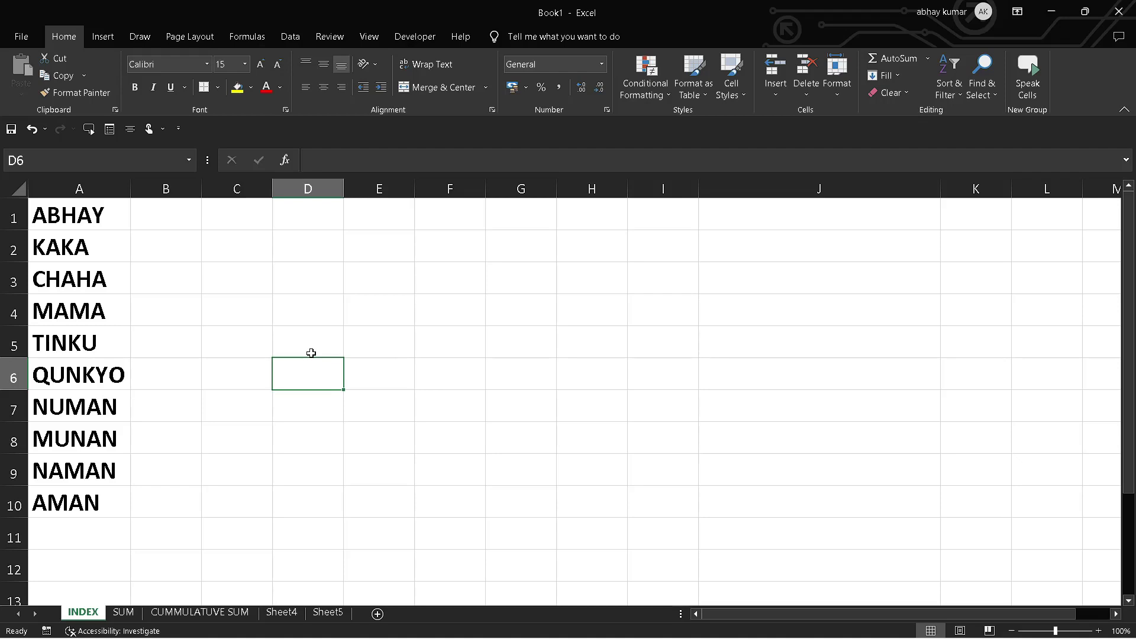
left_click(326, 342)
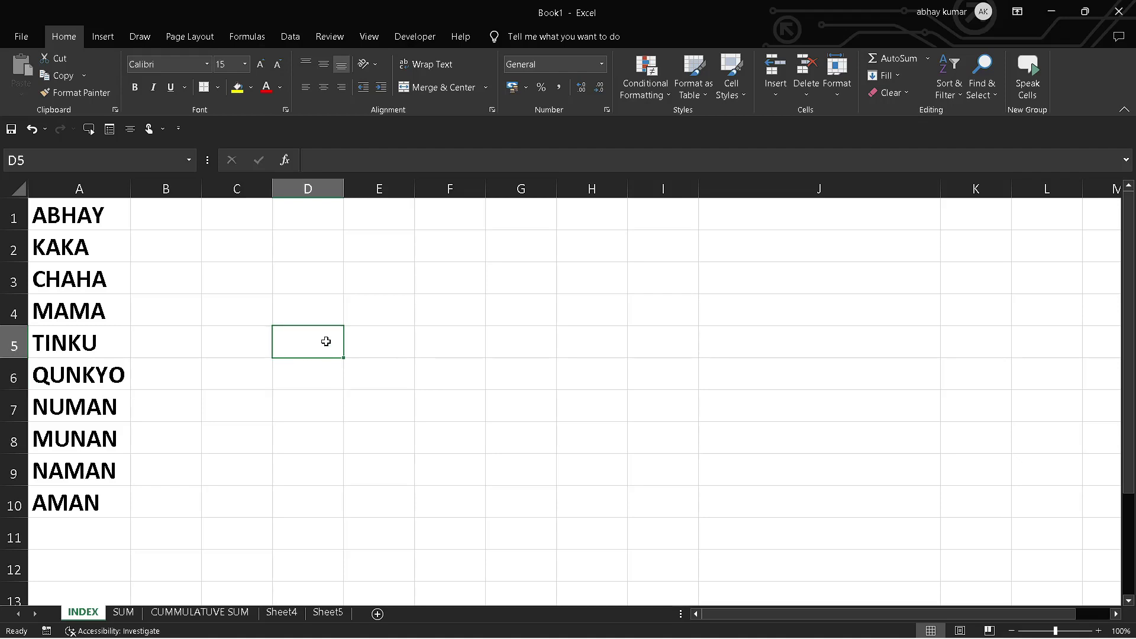
type("=")
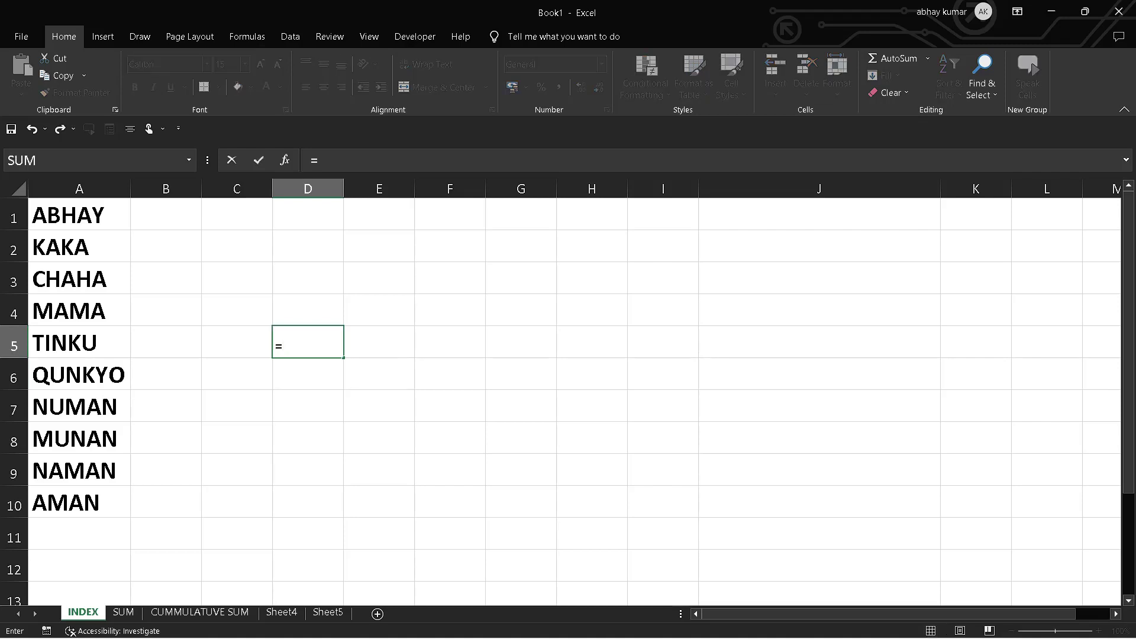
type("INDEX(")
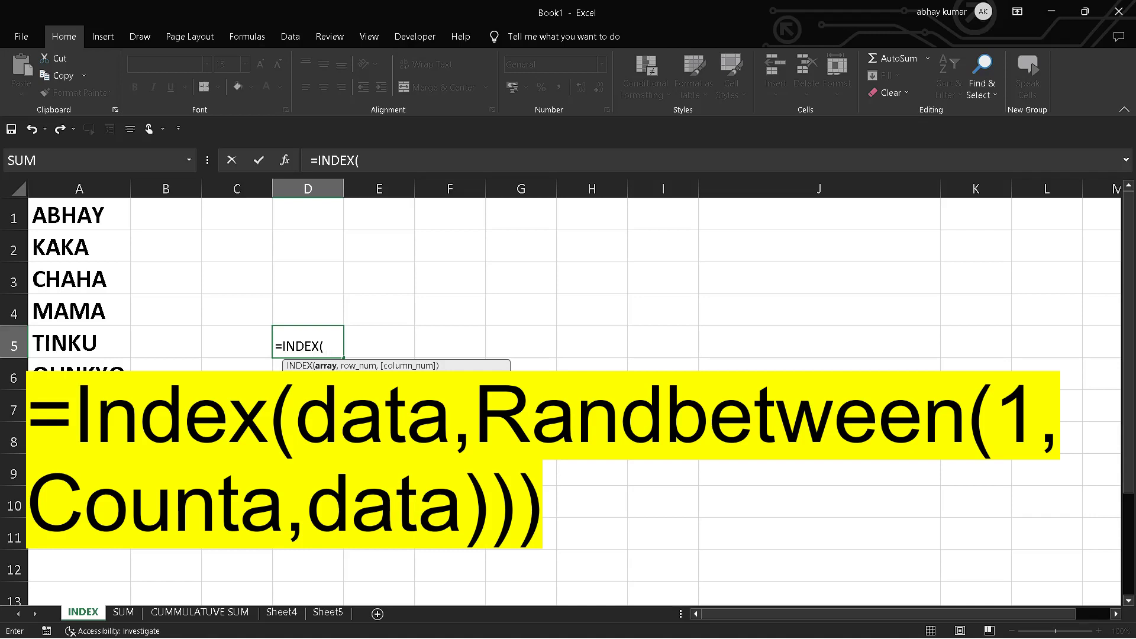
left_click(92, 213)
key("shift+Down")
key("shift+Down")
key("shift+Down")
key("shift+Down")
key("shift+Down")
key("shift+Down")
key("shift+Down")
key("shift+Down")
key("shift+Down")
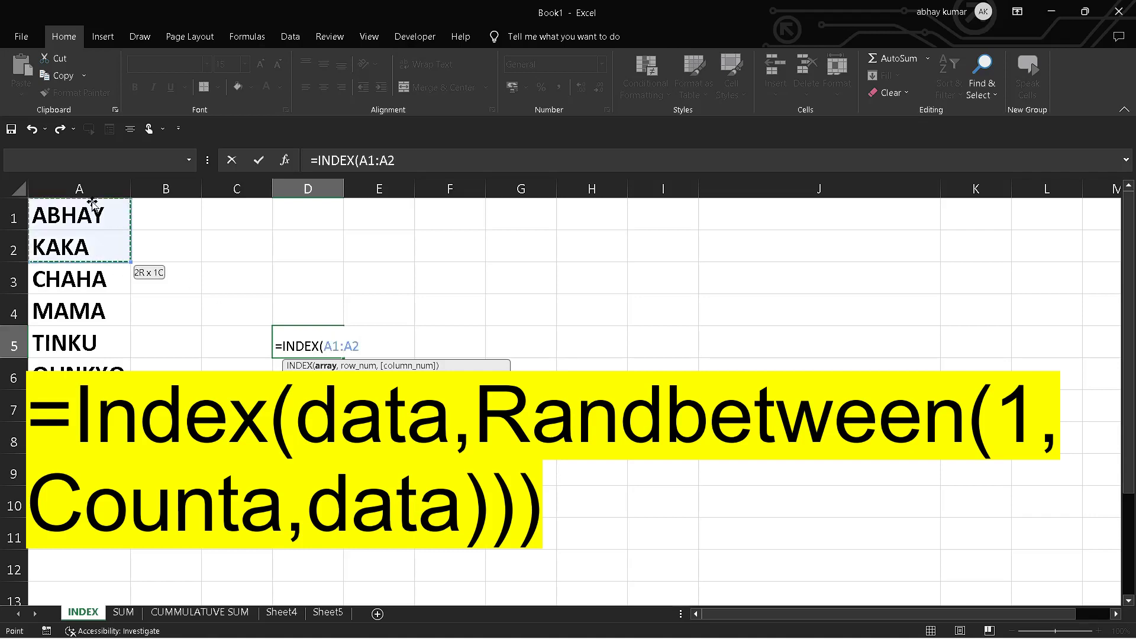
type(",")
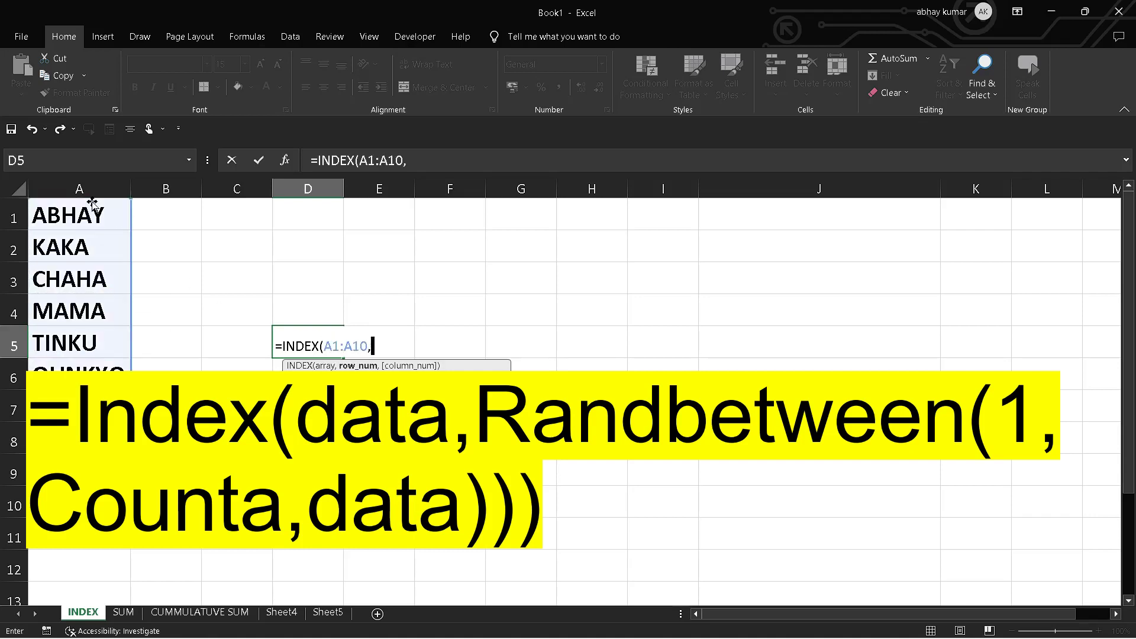
Add RANDBETWEEN as the INDEX row number, with 1 as its lower limit and a COUNTA function as its upper limit.
type("RAN")
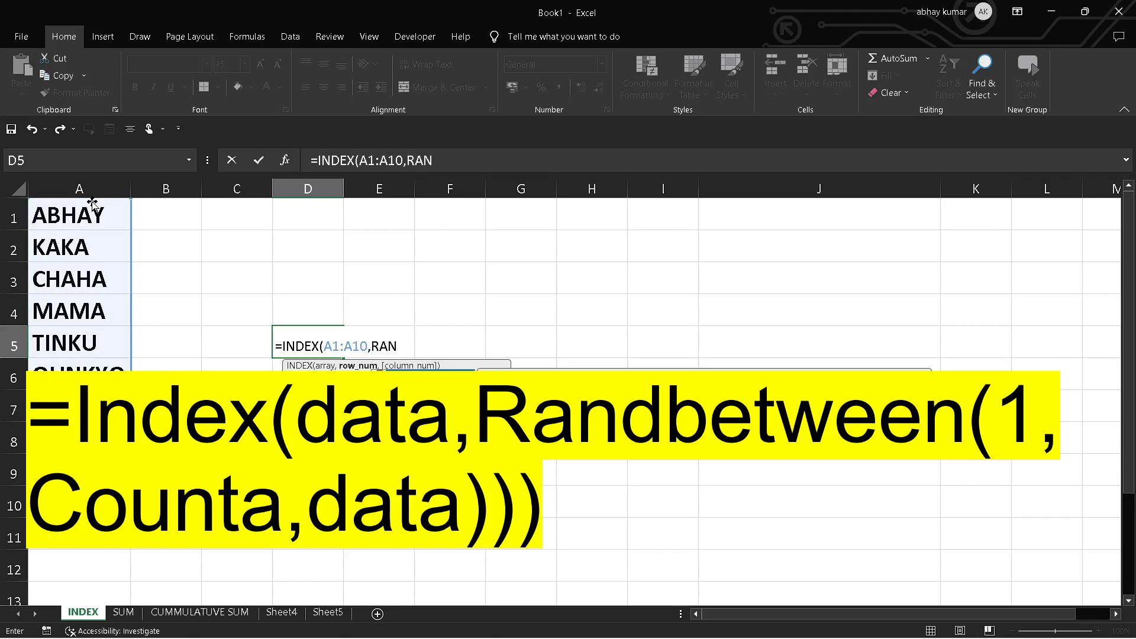
key("Tab")
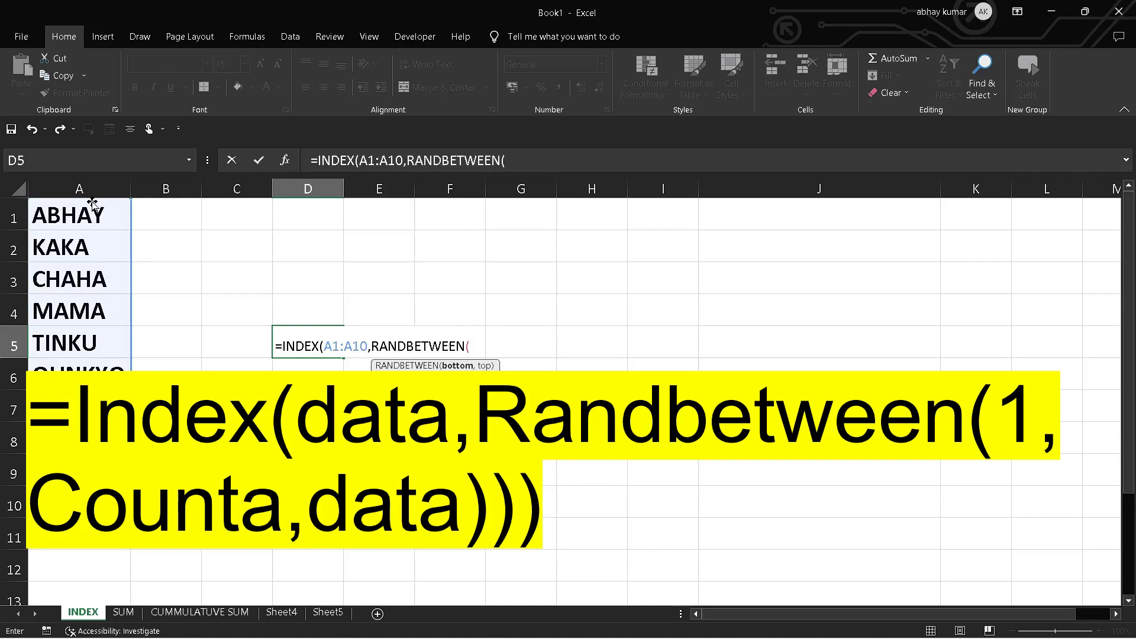
type("1,")
type("COUNTA(")
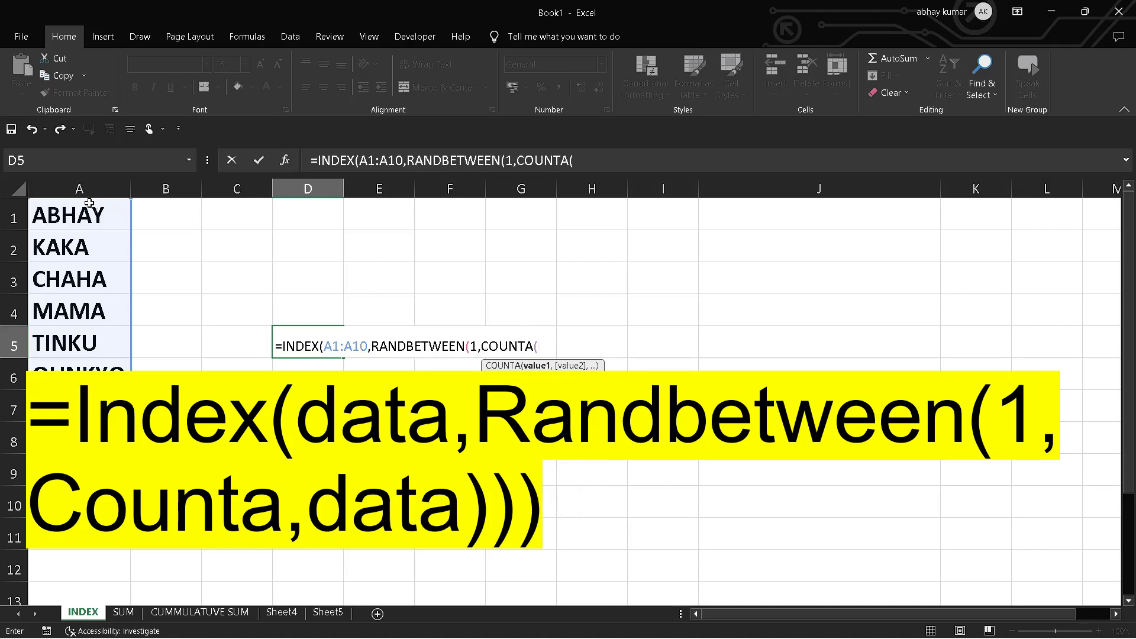
Give COUNTA the range A1:A10, close all the nested functions and commit the formula in D5.
left_click(75, 217)
key("shift+Down")
key("shift+Down")
key("shift+Down")
key("shift+Down")
key("shift+Down")
key("shift+Down")
key("shift+Down")
key("shift+Down")
key("shift+Down")
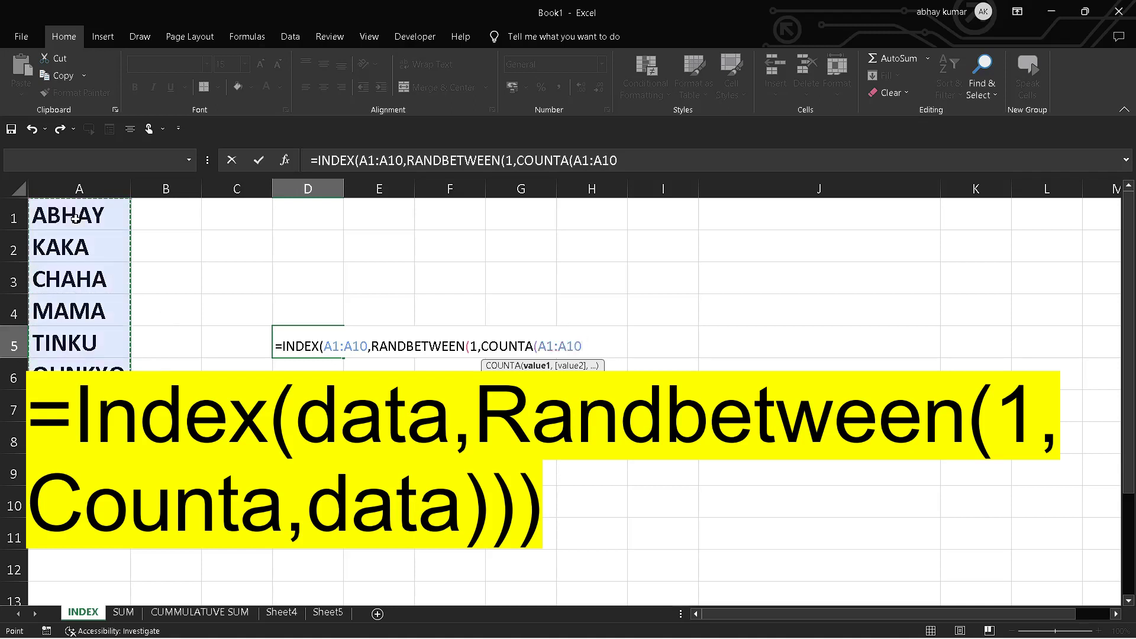
type(")))")
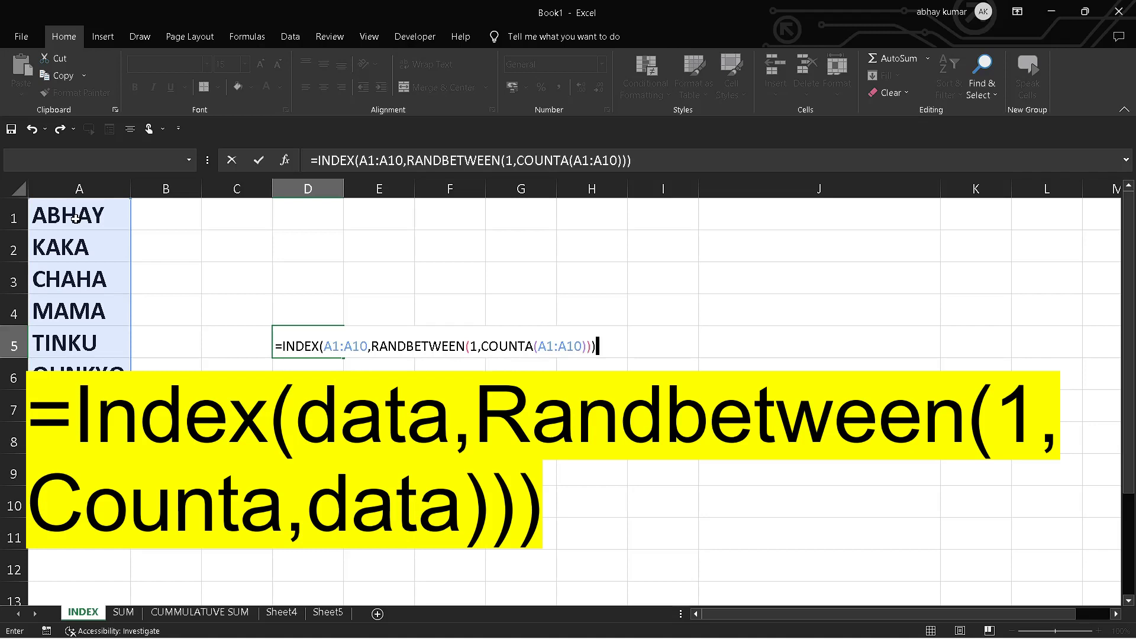
type("4")
key("BackSpace")
key("Return")
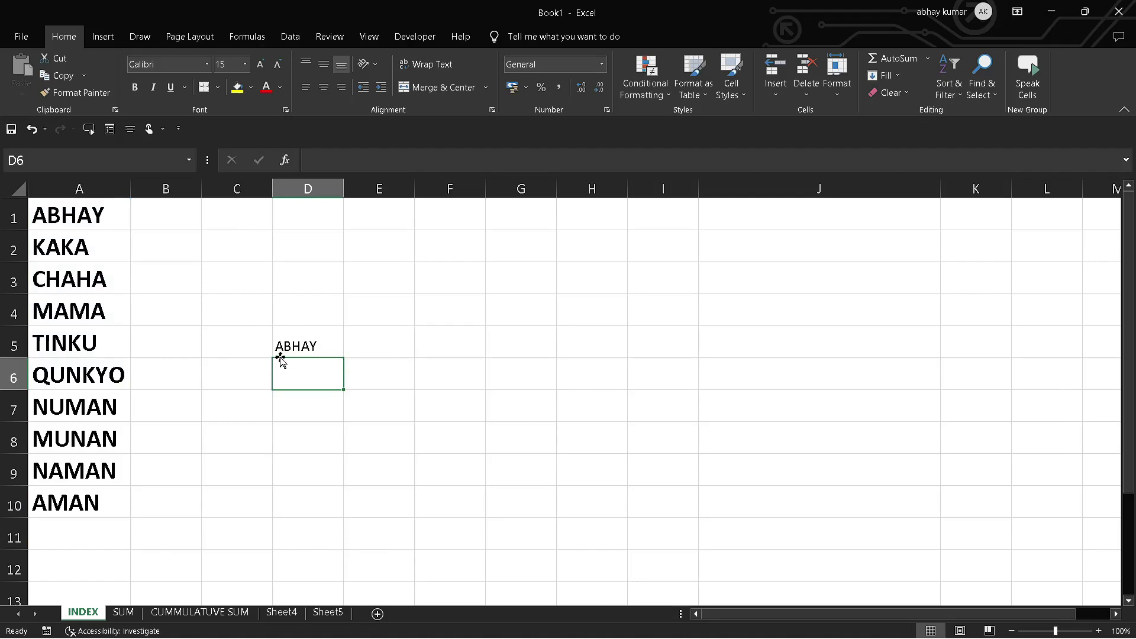
Re-enter the unchanged formula in D5 four times to test drawing random names from the list.
left_click(295, 348)
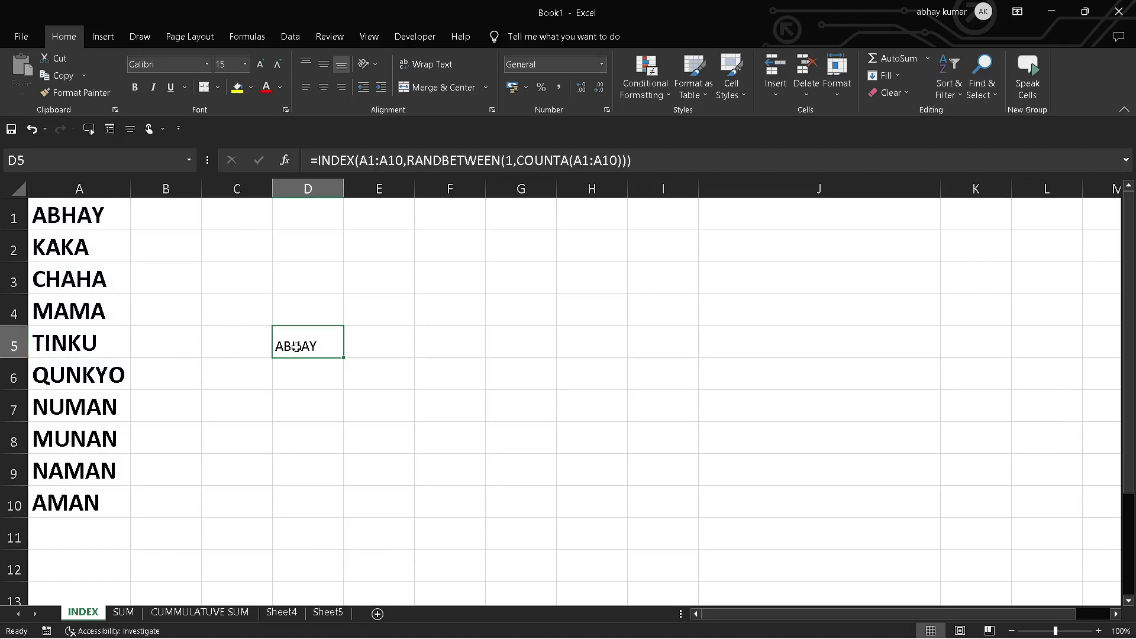
left_click(672, 172)
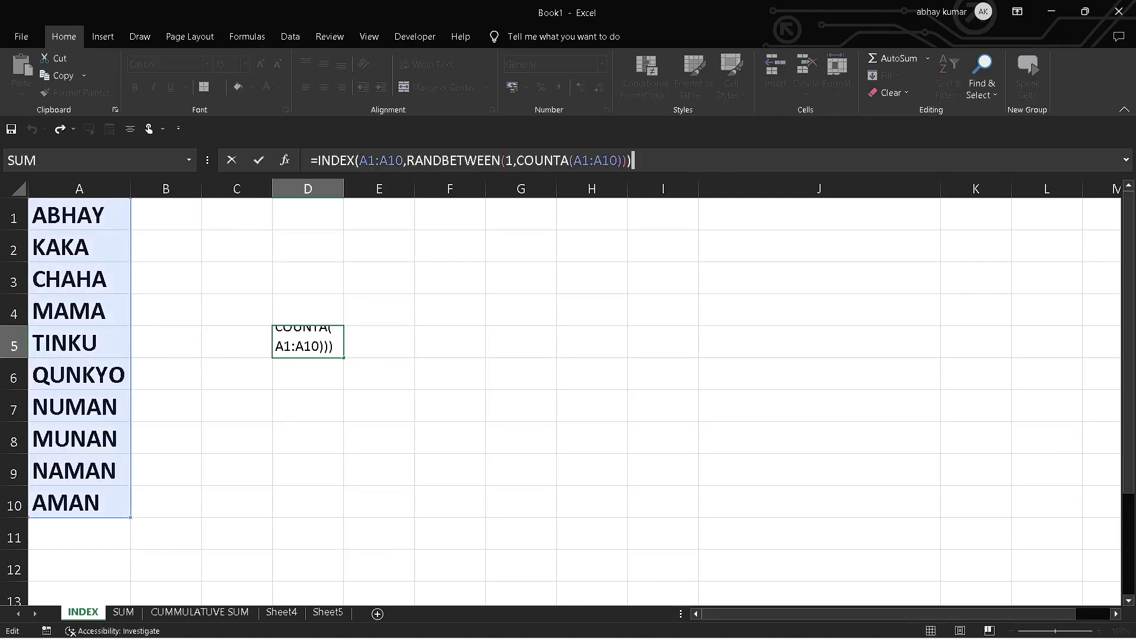
key("Return")
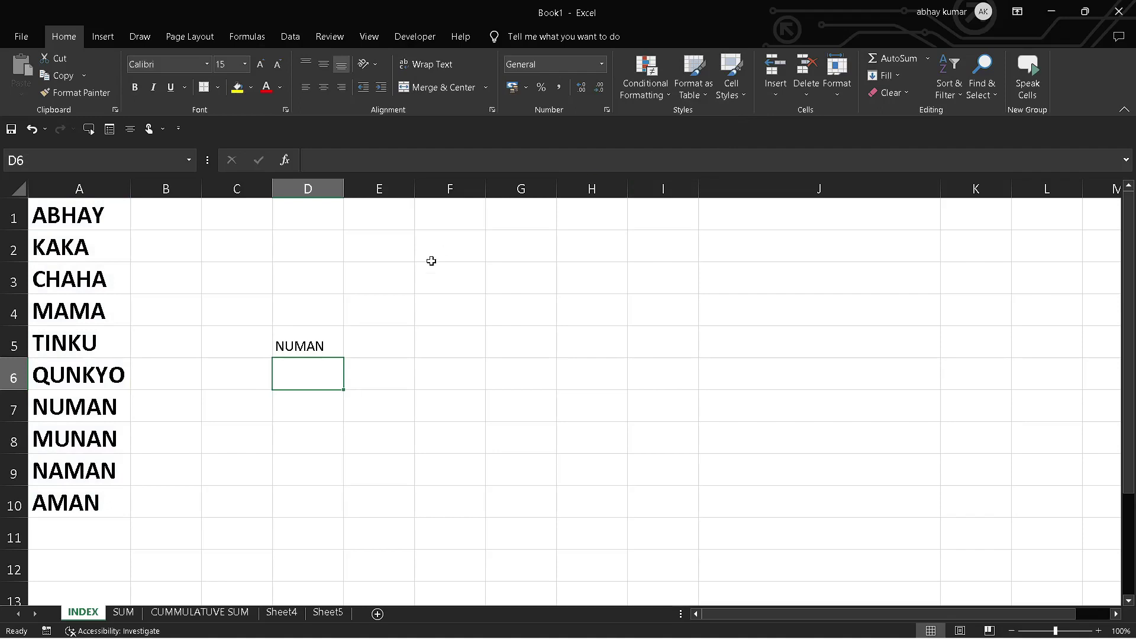
left_click(318, 335)
left_click(672, 163)
key("Return")
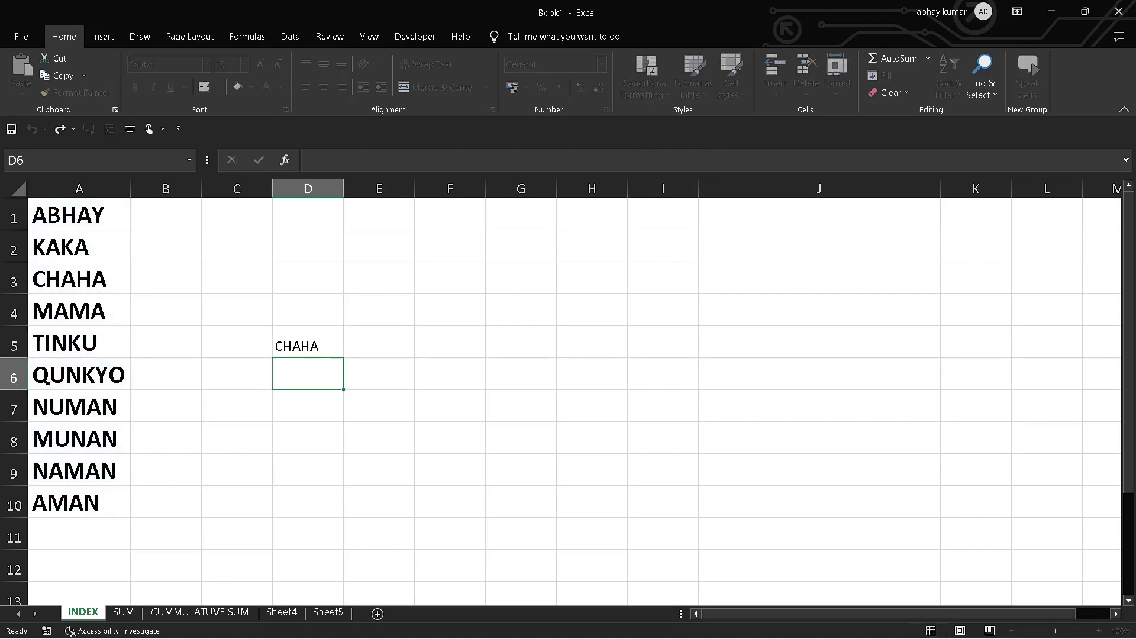
left_click(318, 337)
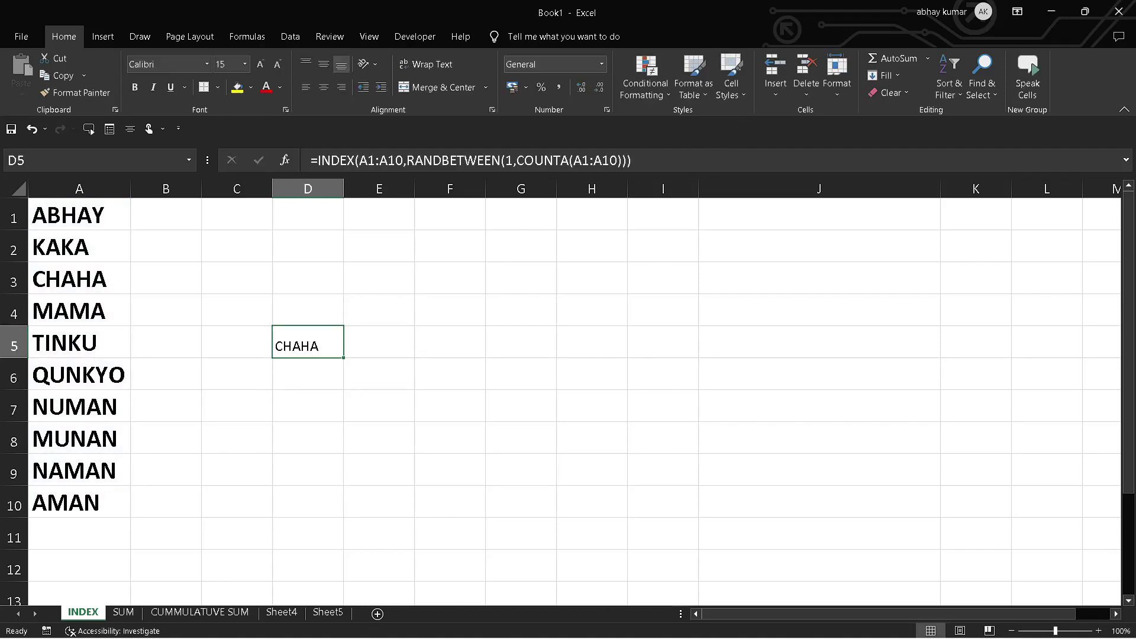
left_click(592, 161)
key("Return")
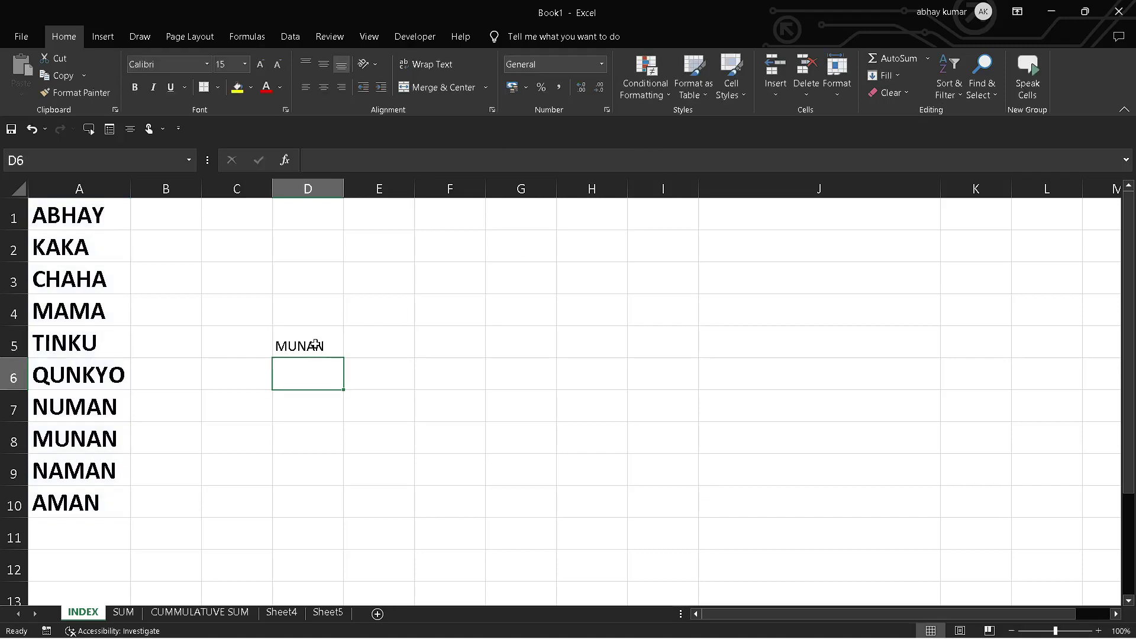
left_click(323, 335)
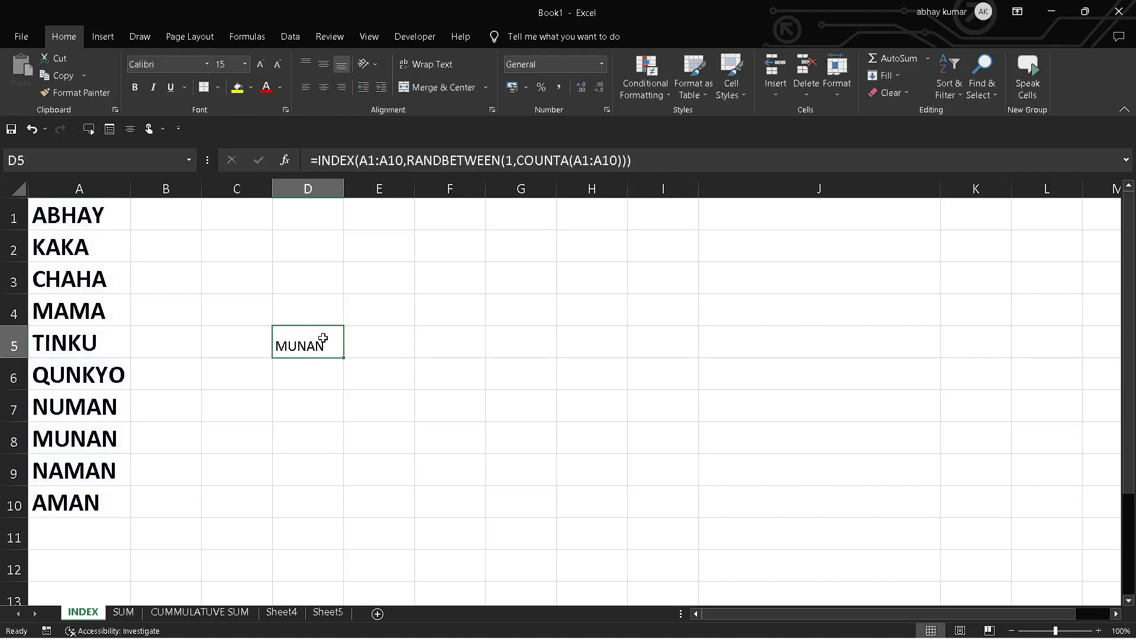
key("F2")
key("Return")
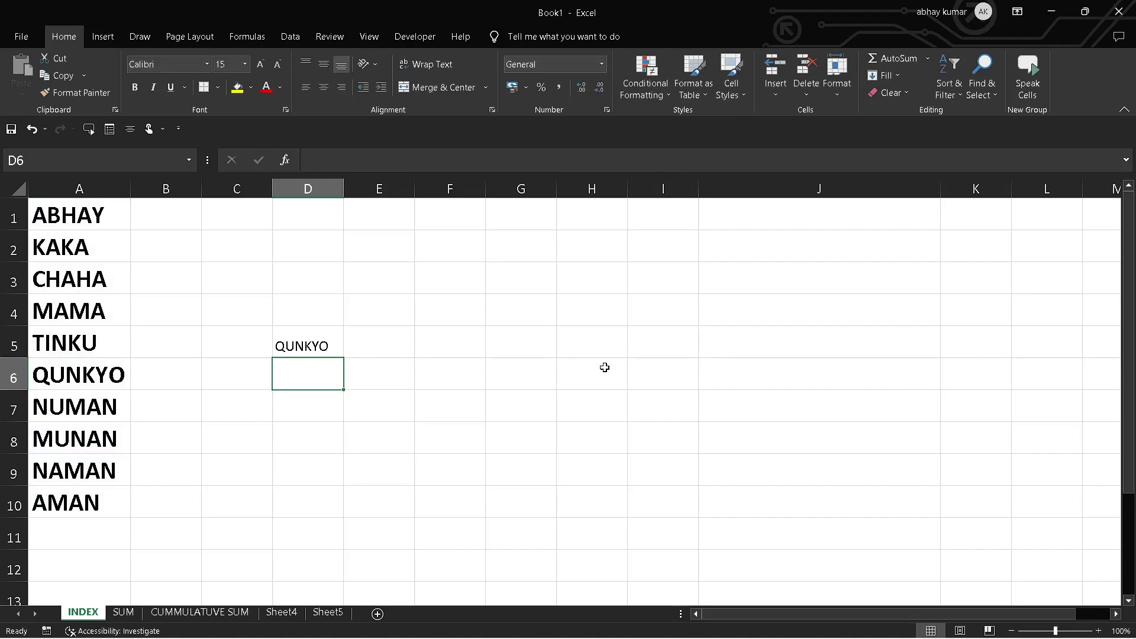
Clear the contents of the name list A1:A10 and undo the clearing.
left_click(237, 314)
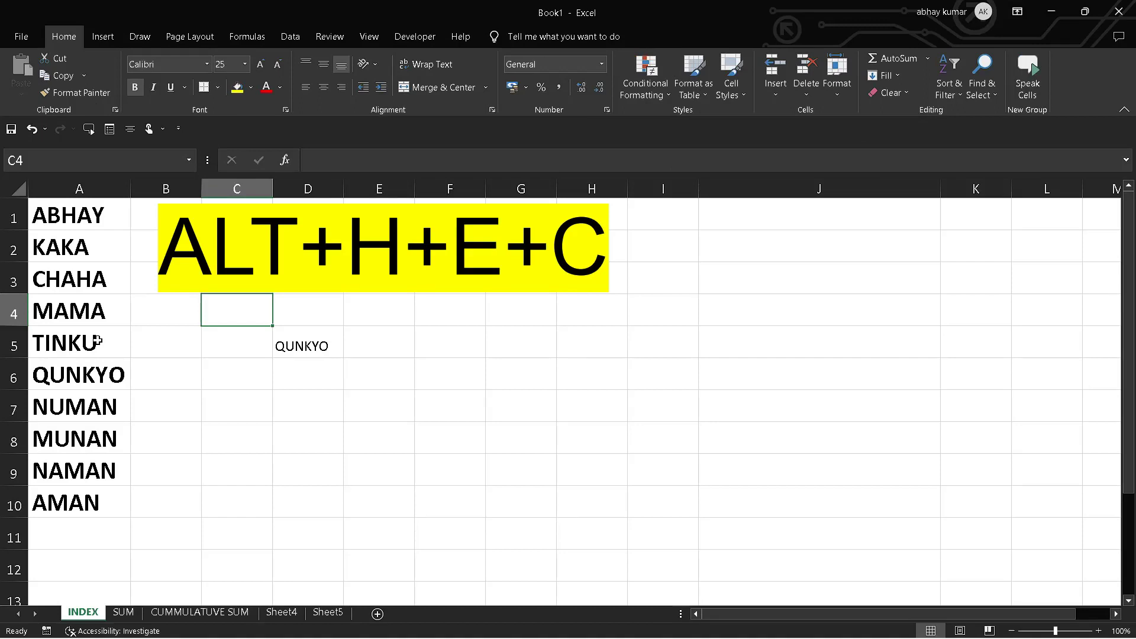
left_click(73, 228)
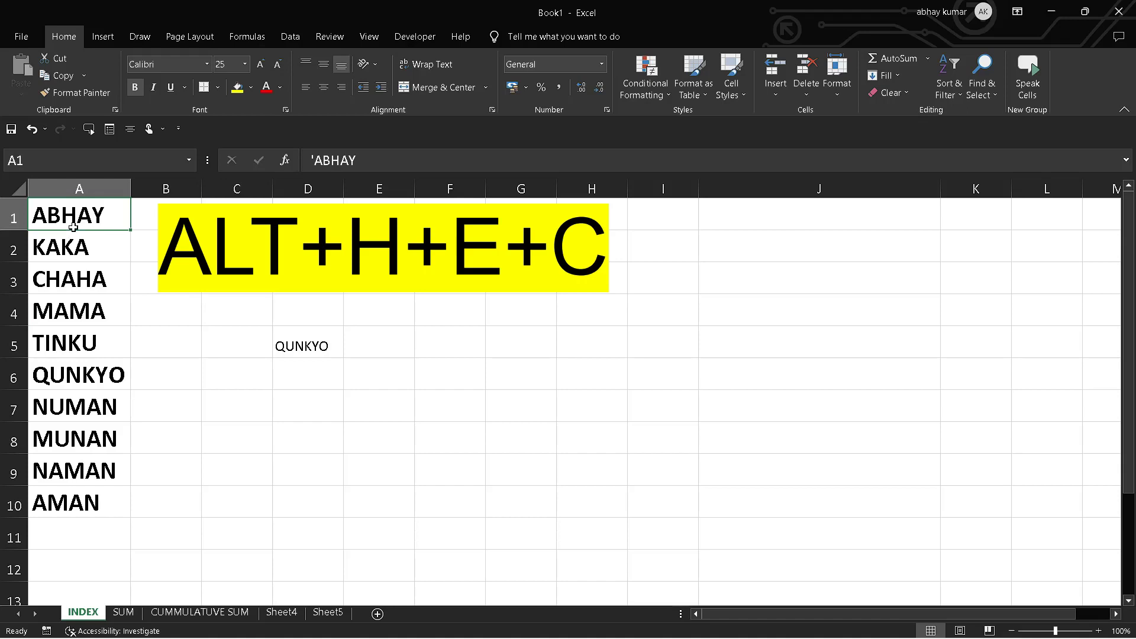
key("shift+Down")
key("shift+Down")
key("shift+Down")
key("shift+Down")
key("shift+Down")
key("shift+Down")
key("shift+Down")
key("shift+Down")
key("shift+Down")
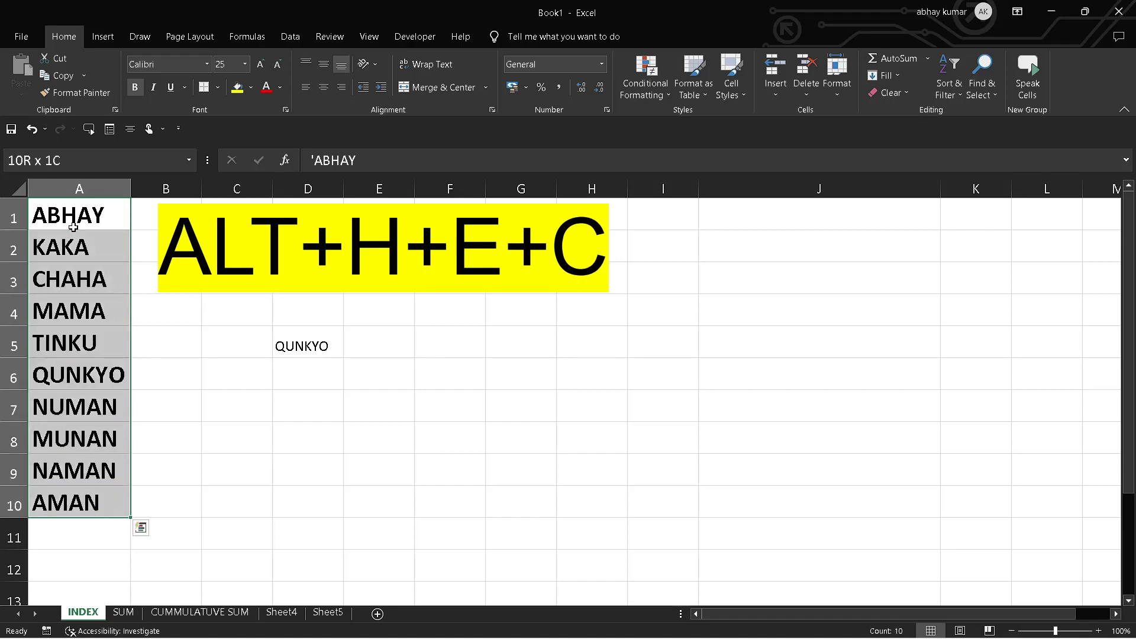
key("alt")
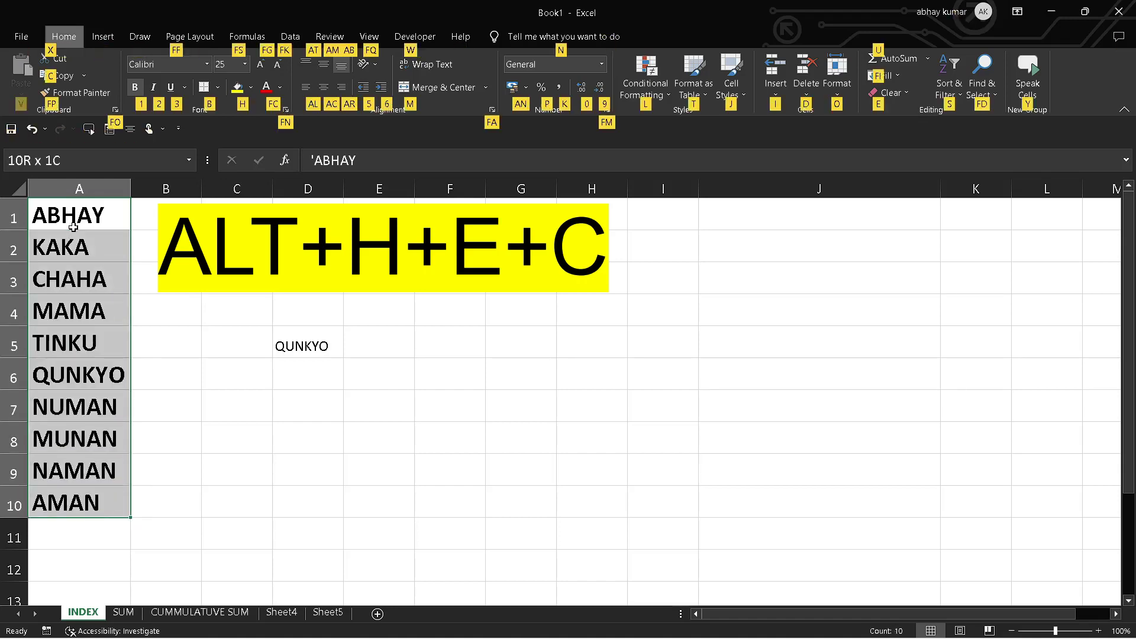
key("h")
key("e")
key("c")
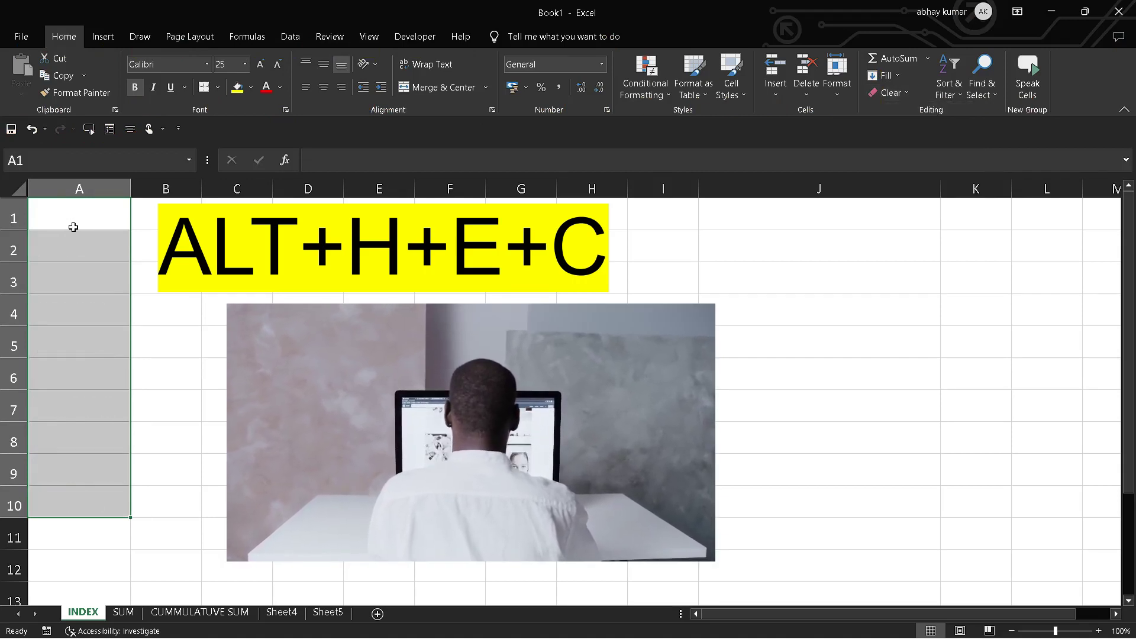
key("ctrl+z")
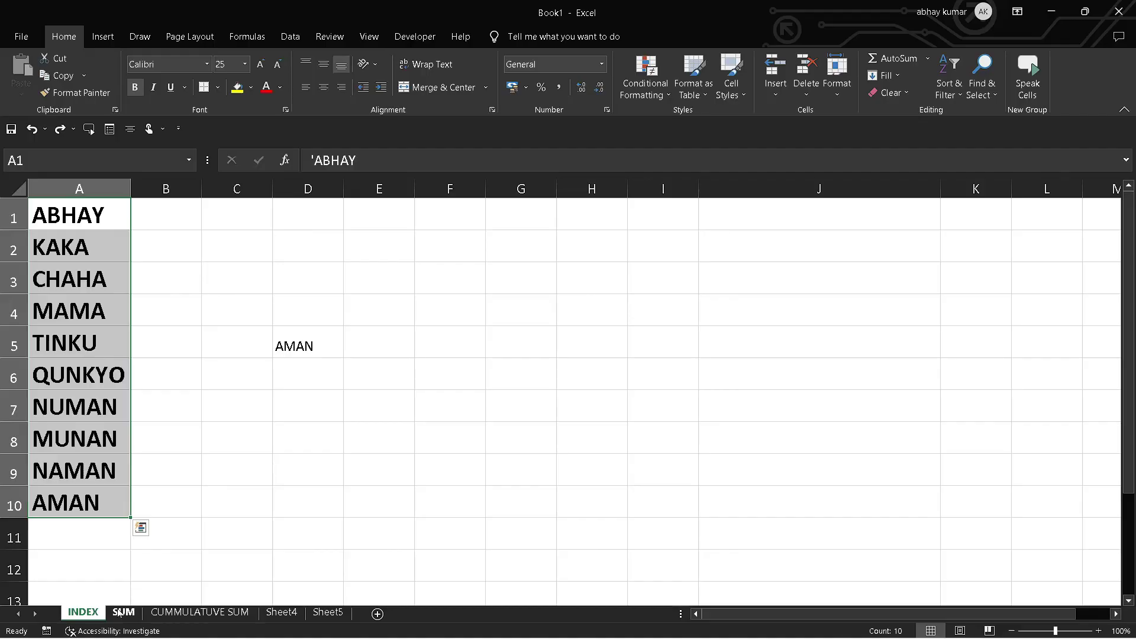
On the SUM sheet, clear the existing name and marks from the lookup row A13:D13.
left_click(122, 613)
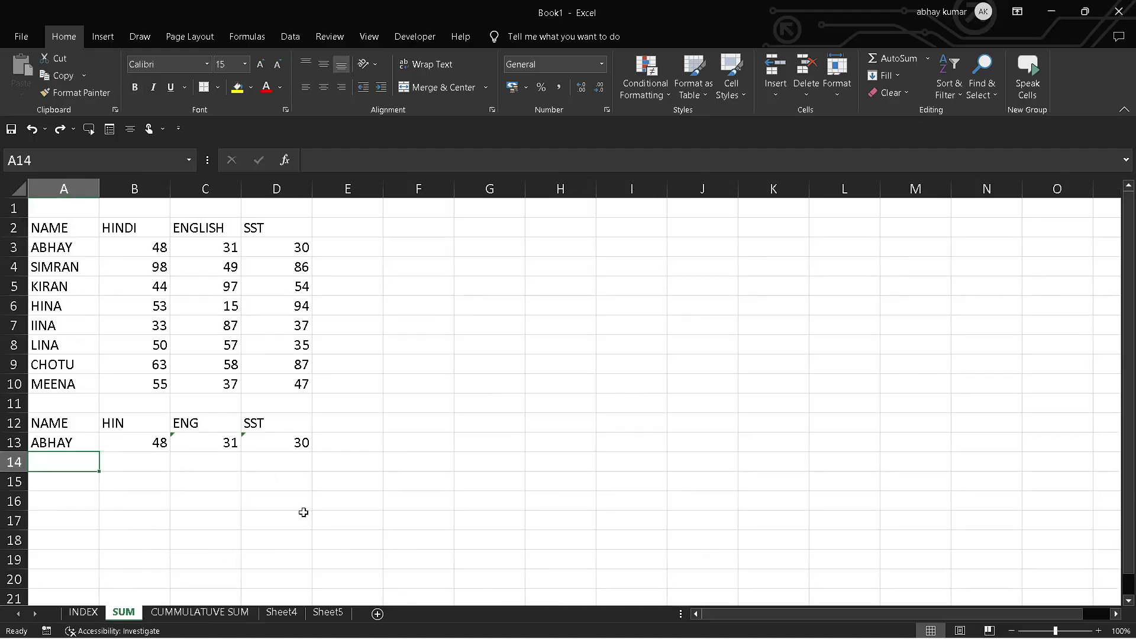
left_click(149, 448)
key("shift+Right")
key("shift+Right")
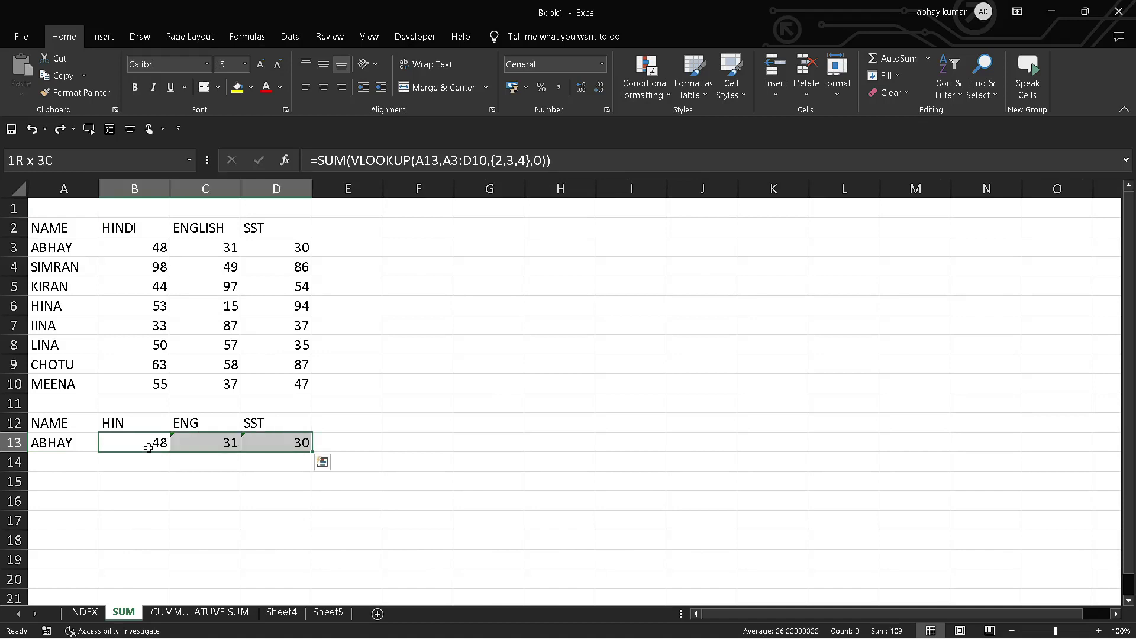
key("Delete")
left_click(449, 554)
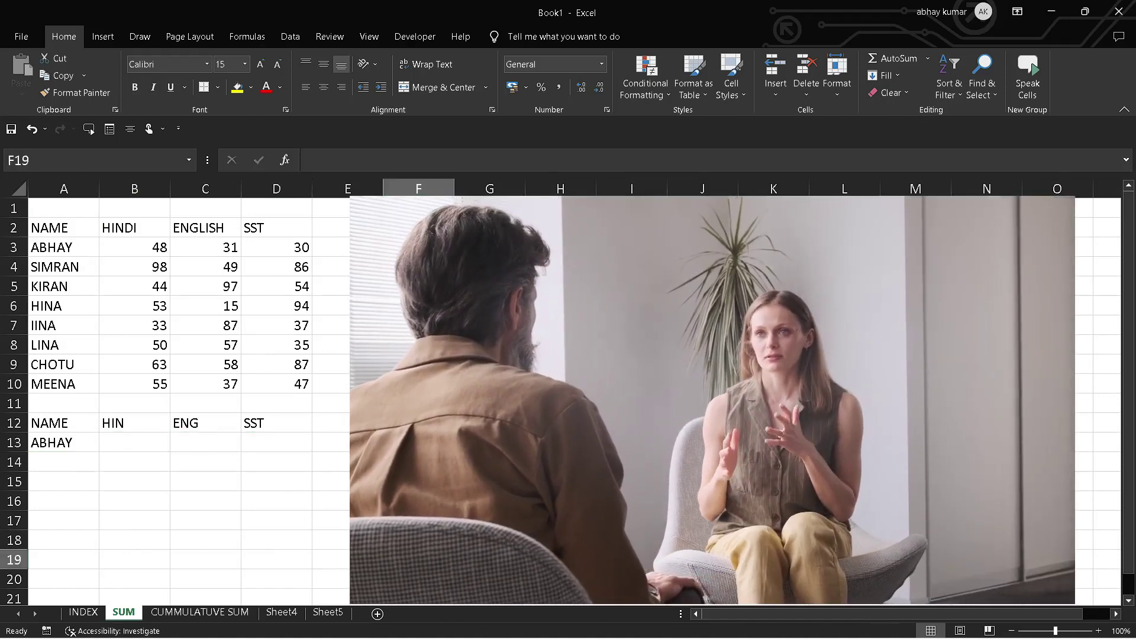
left_click(59, 444)
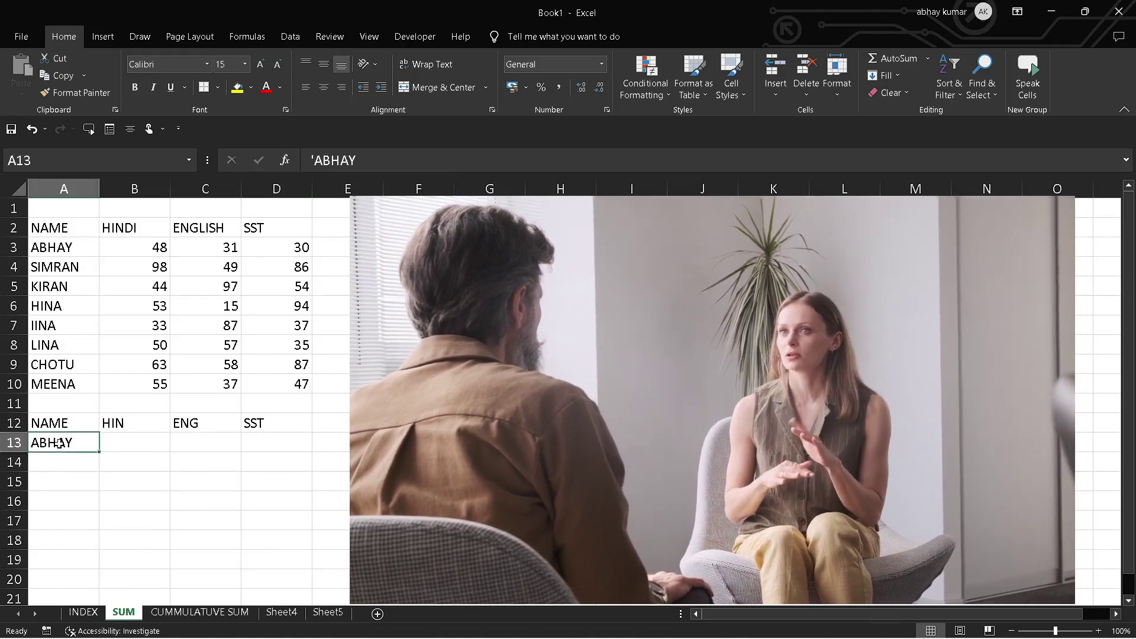
key("Delete")
left_click(222, 505)
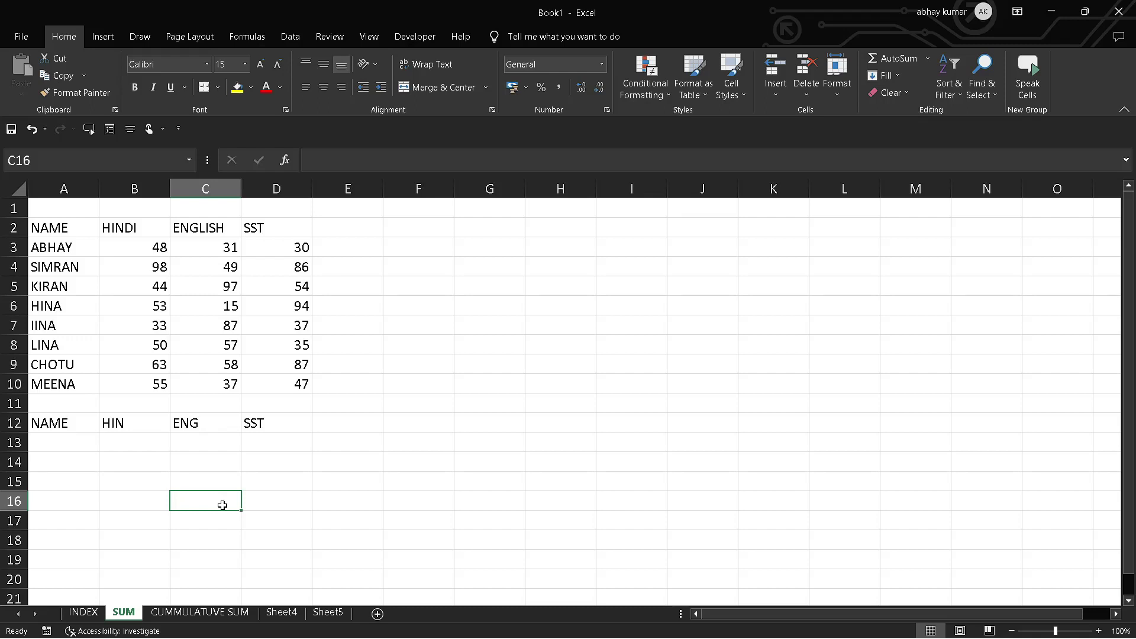
Begin a SUM formula in B13 with a nested VLOOKUP that takes A13 as the lookup value.
left_click(159, 435)
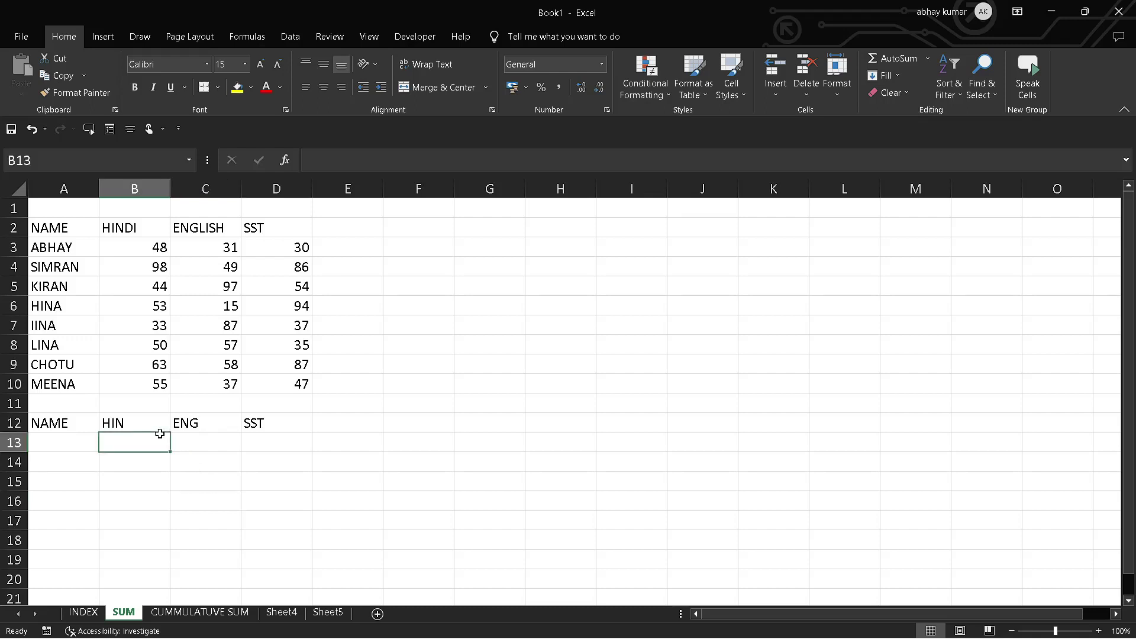
key("F2")
key("Return")
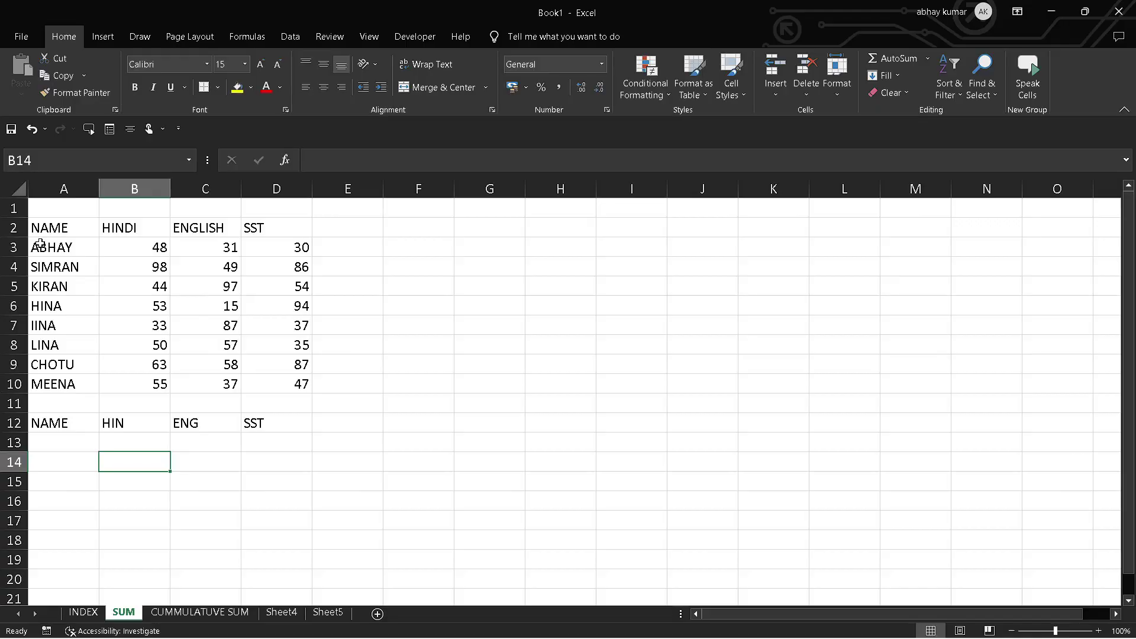
key("Up")
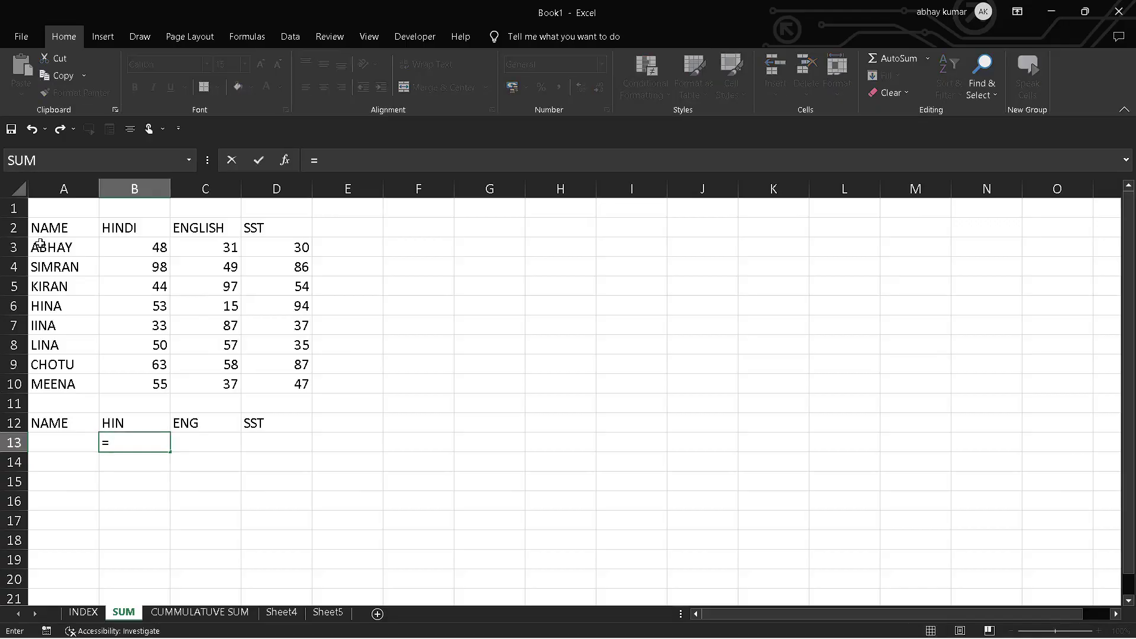
type("sum")
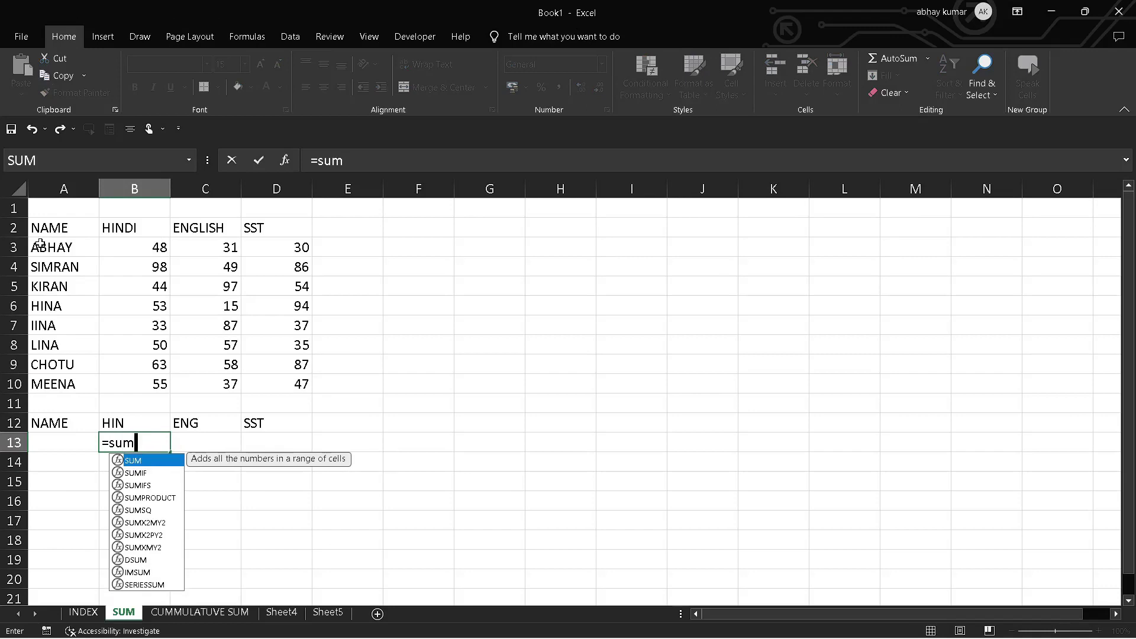
key("Tab")
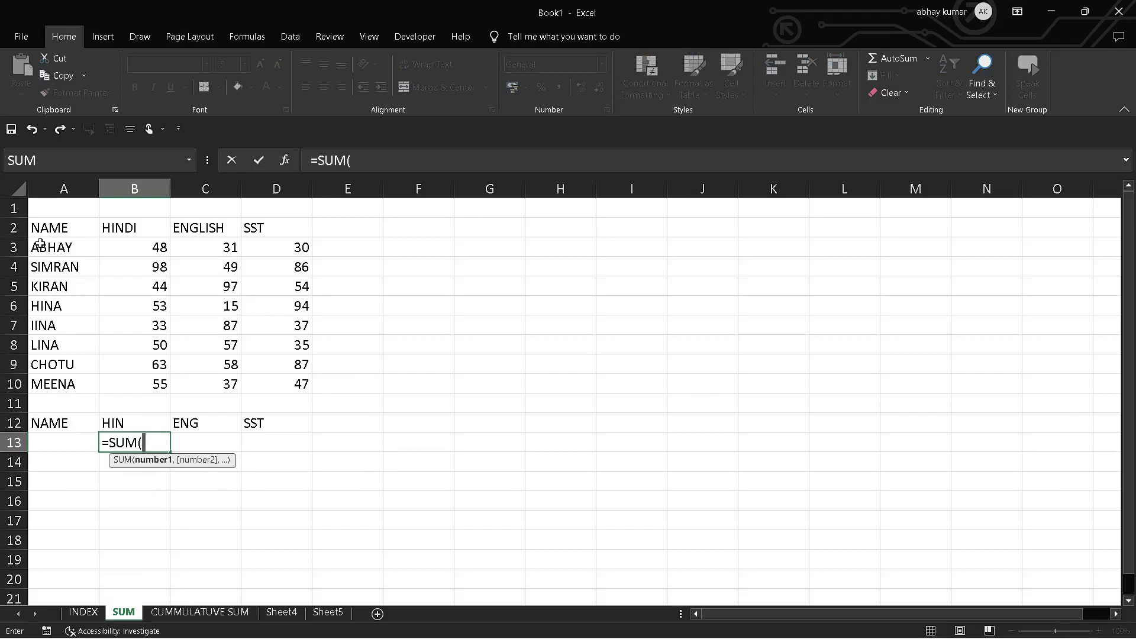
type("vloo")
key("Tab")
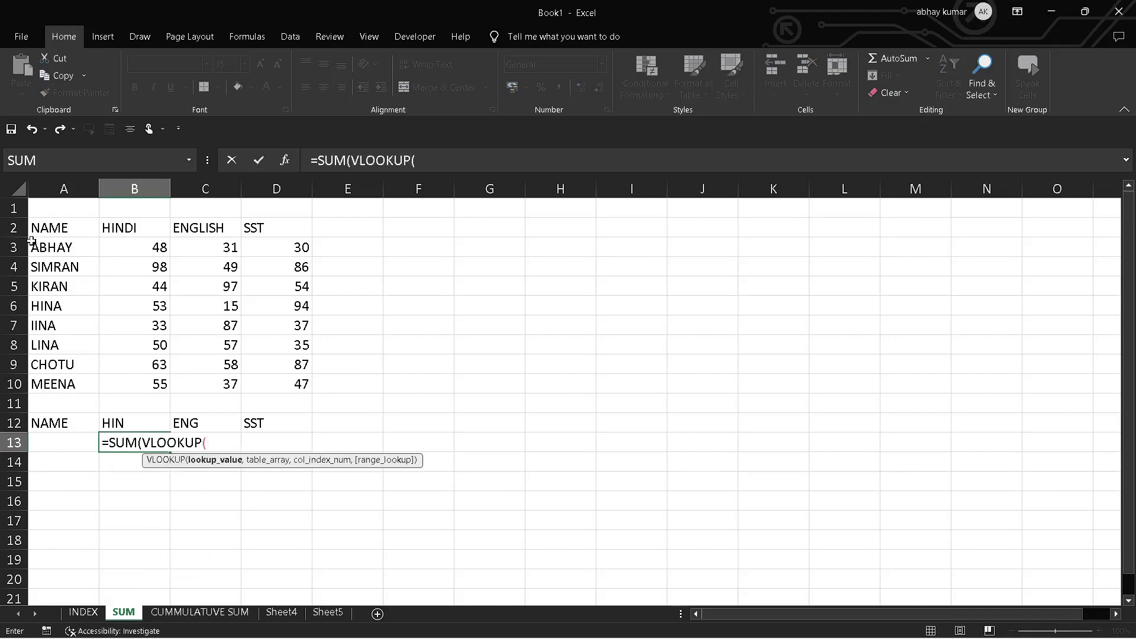
left_click(78, 448)
type(",")
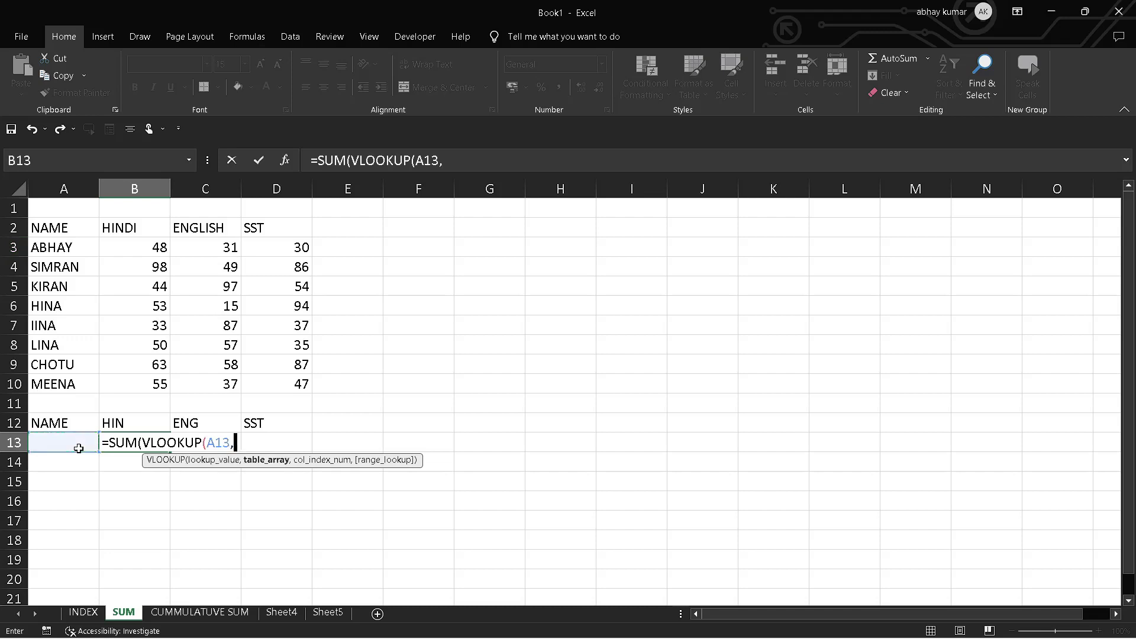
Give the VLOOKUP in B13 the marks table A3:D10 as its table array.
left_click(46, 253)
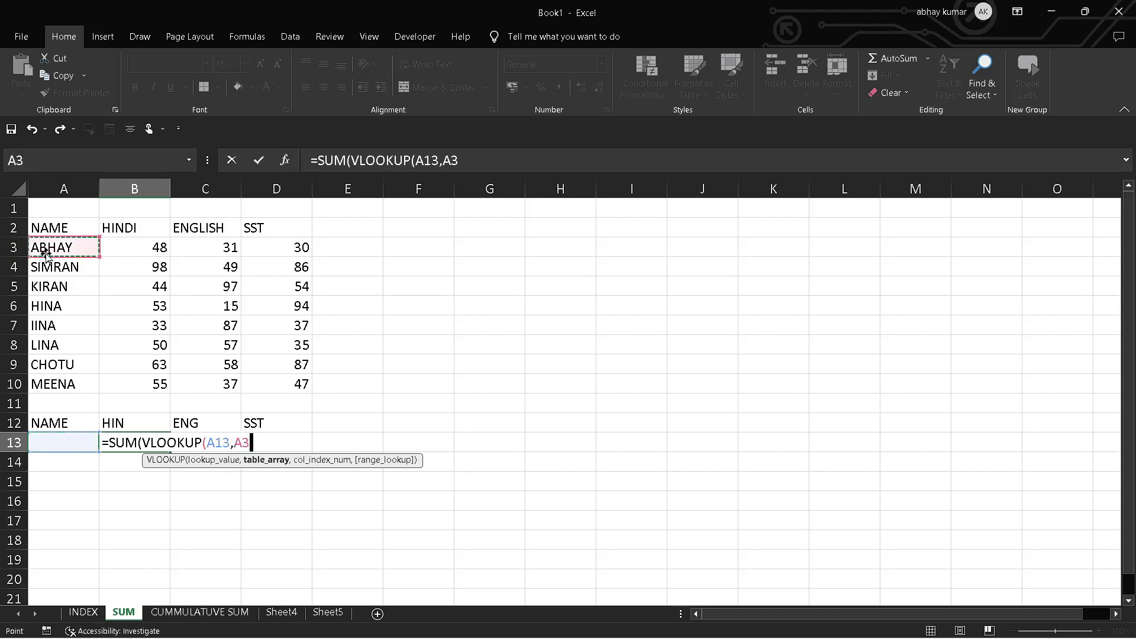
key("shift+Right")
key("shift+Right")
key("shift+Right")
key("shift+Down")
key("shift+Down")
key("shift+Down")
key("shift+Down")
key("shift+Down")
key("shift+Down")
key("shift+Down")
key("shift+Down")
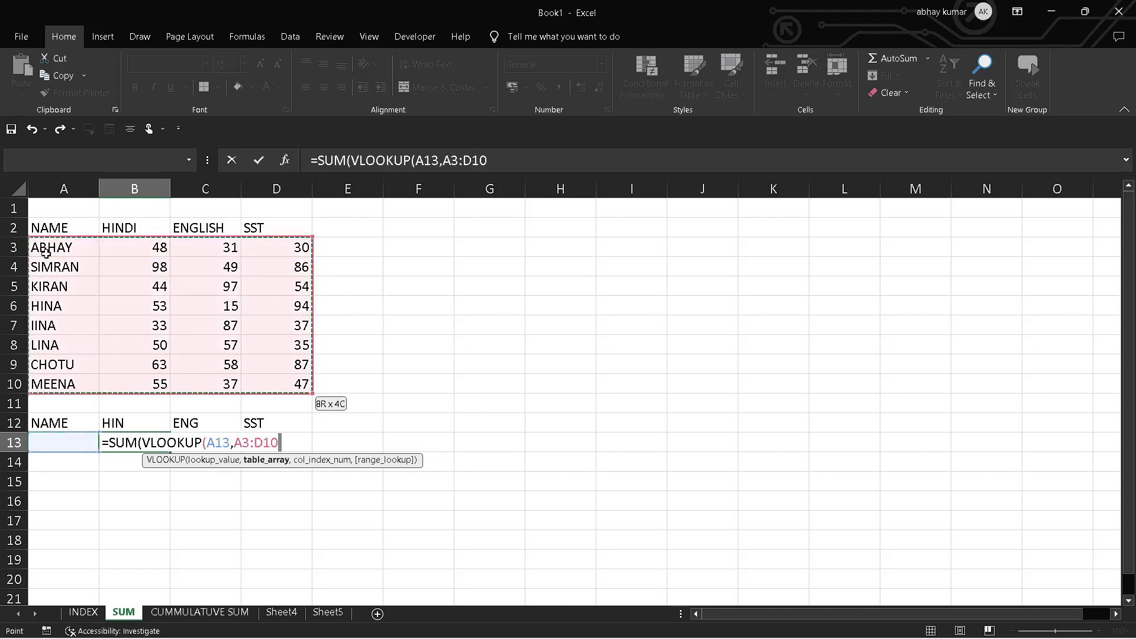
key("shift+Up")
type(",")
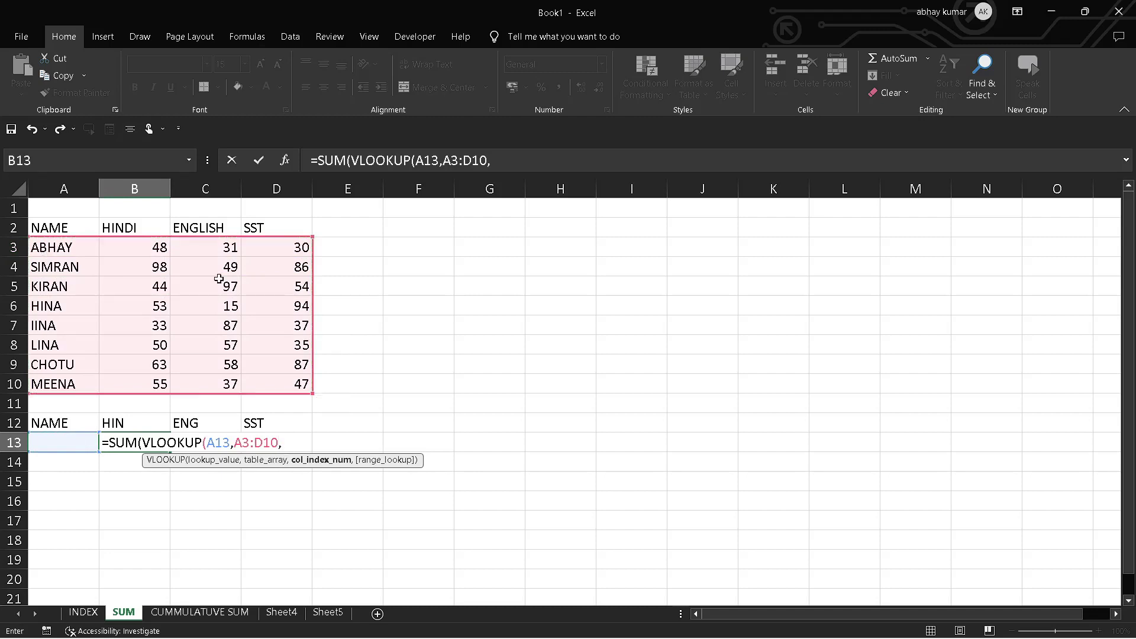
Set the VLOOKUP column index to {2,3,4} with range lookup 0, close both functions and commit the formula.
type("{2,3,4}")
type(",0")
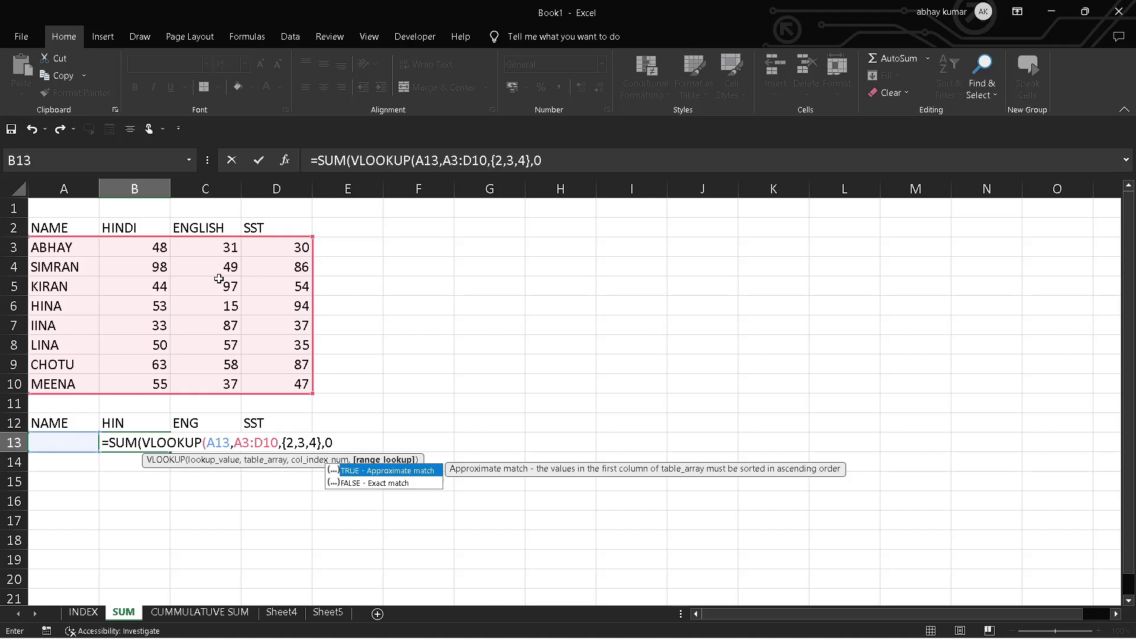
type(")")
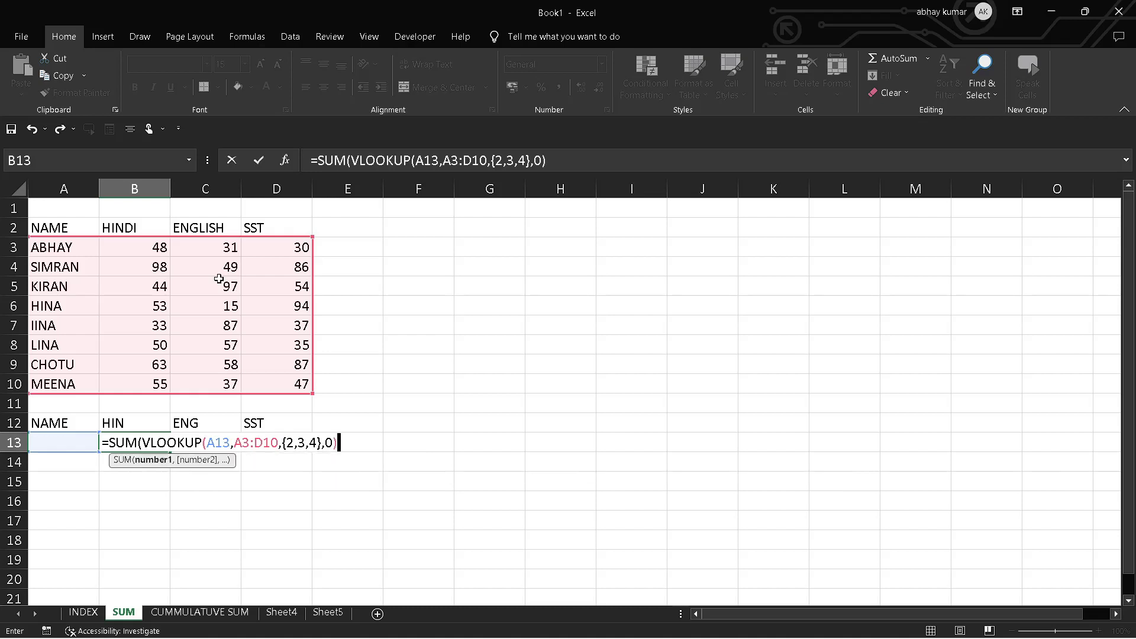
type(")")
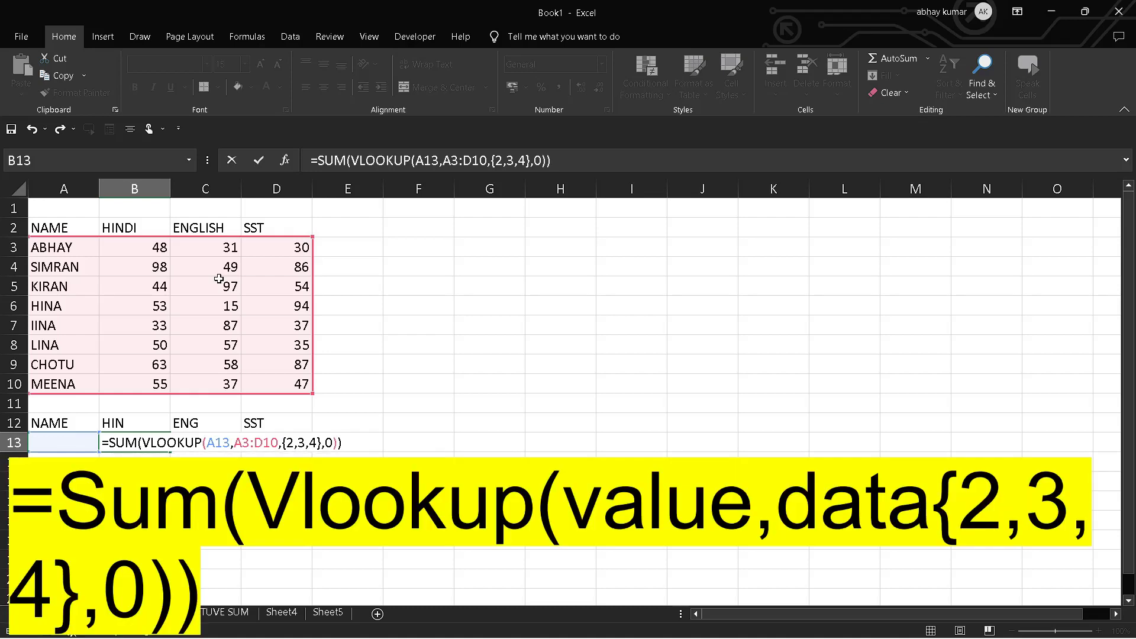
key("Return")
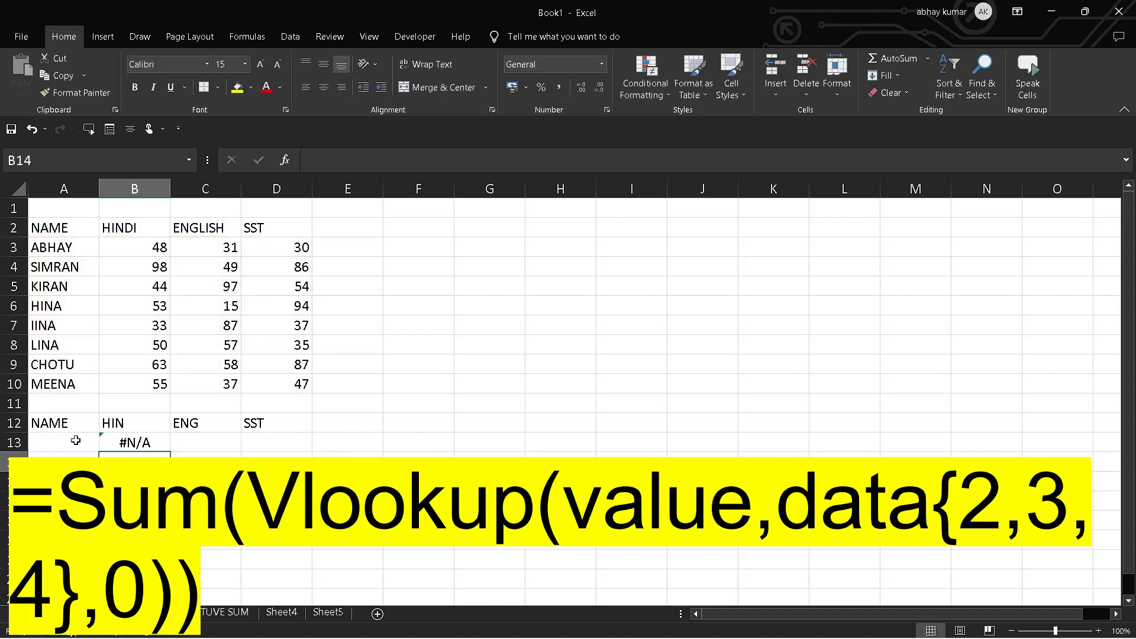
Enter the student's name from row 10 in A13 and fill the lookup result in B13 across to D13.
left_click(74, 441)
type("meena")
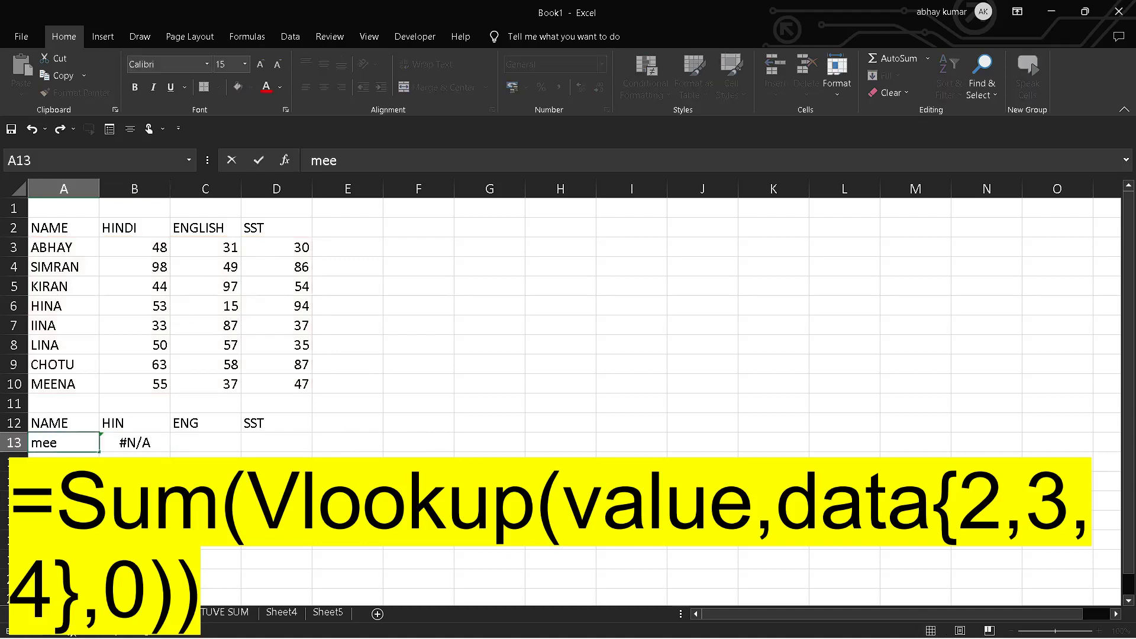
key("Return")
left_click(174, 447)
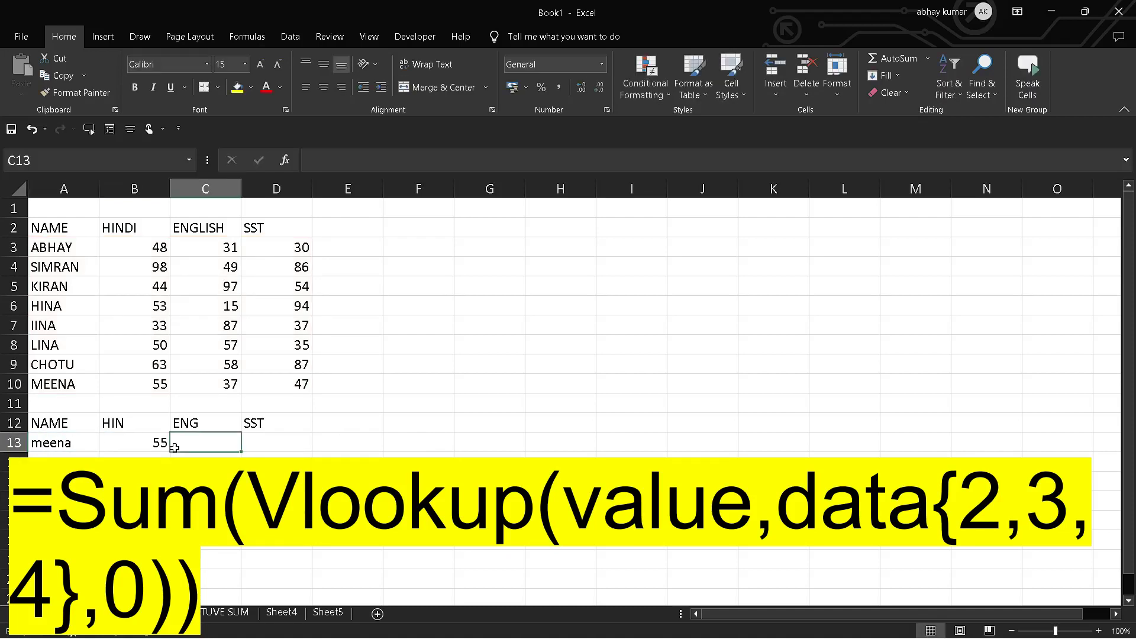
left_click(148, 451)
left_click_drag(170, 452, 279, 446)
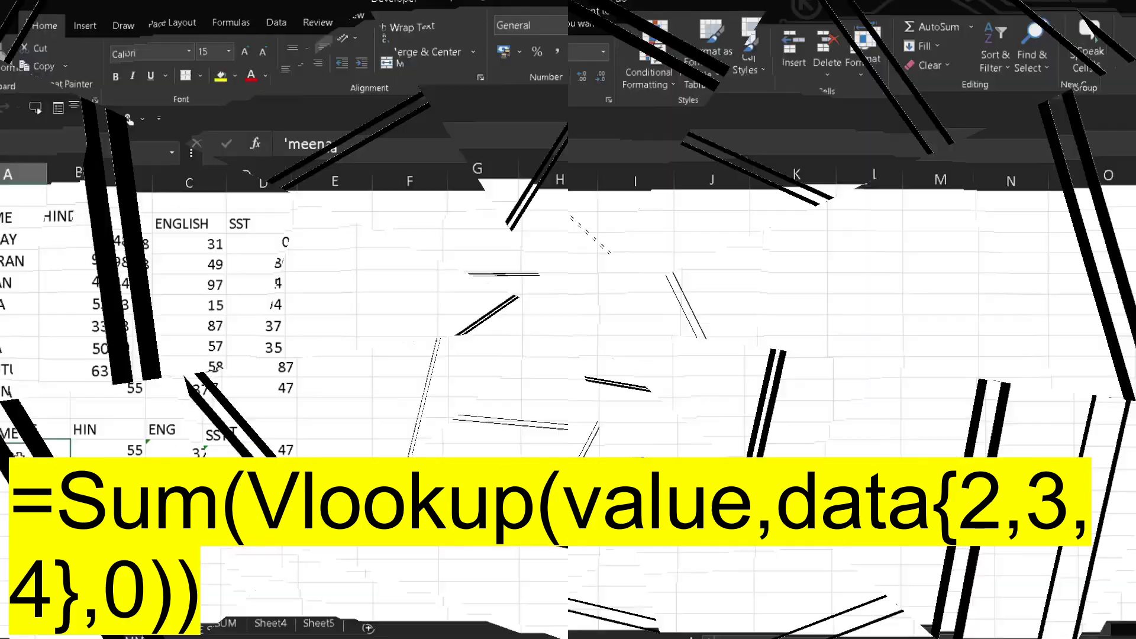
Replace the lookup name in A13 with the student's name from row 3.
type("abhay")
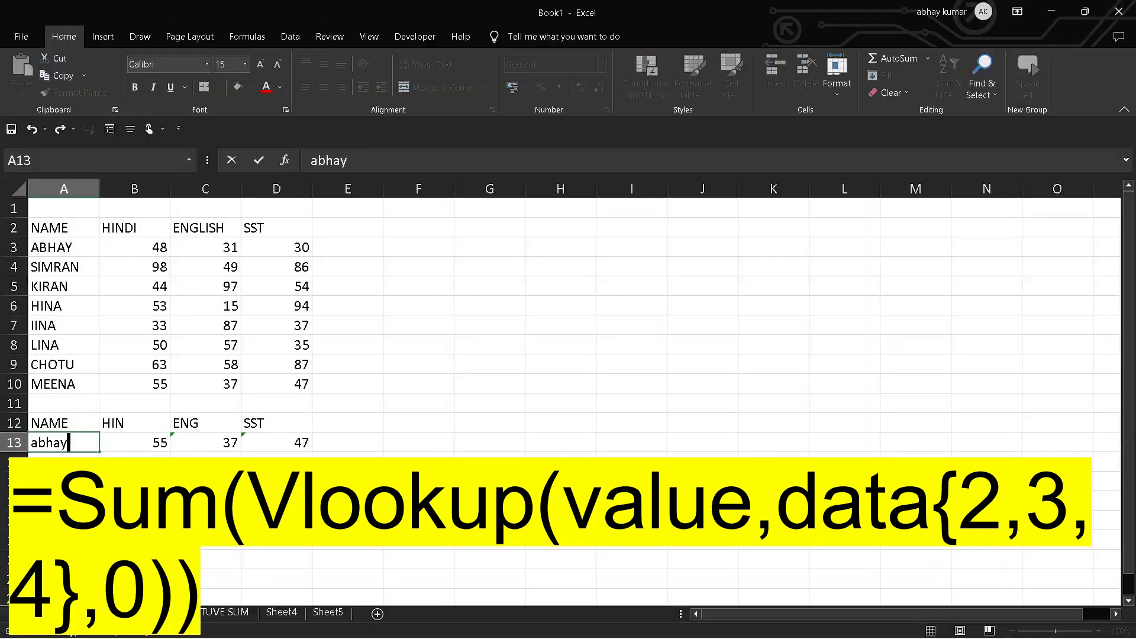
key("Return")
left_click(205, 521)
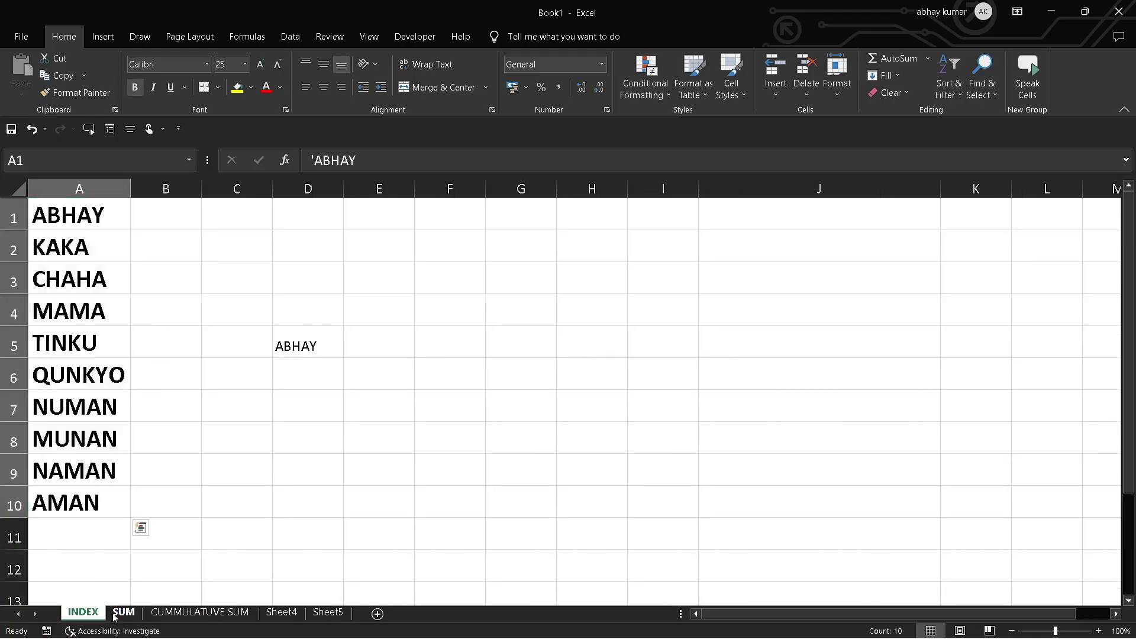
Switch back and forth through the INDEX, SUM, CUMMULATUVE SUM and Sheet4 worksheets, returning to INDEX.
left_click(123, 614)
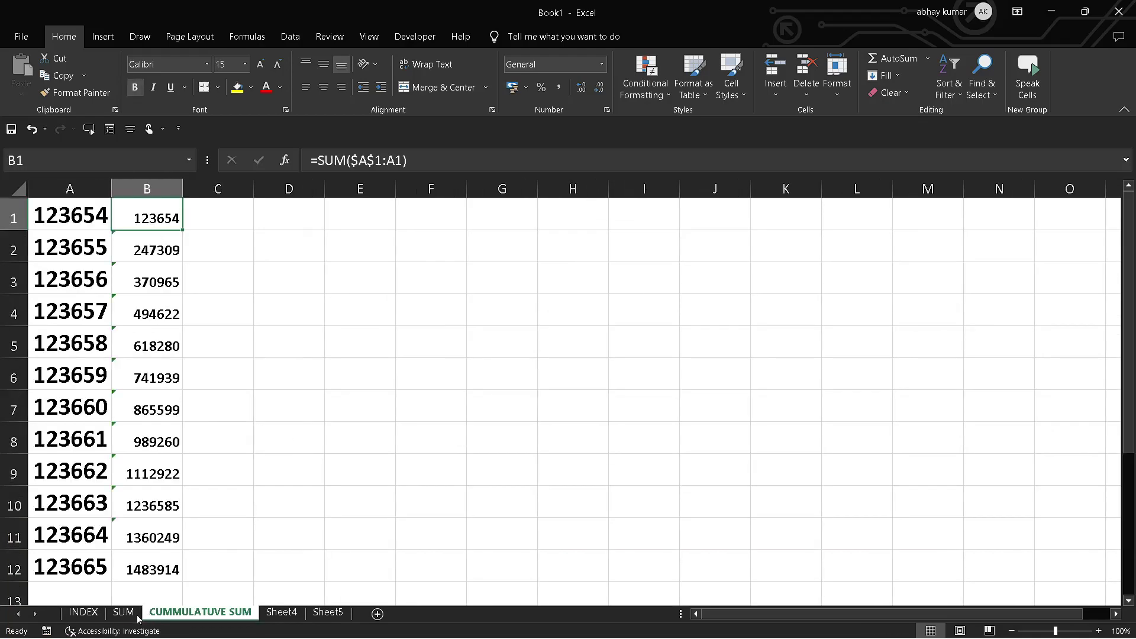
left_click(133, 616)
left_click(92, 617)
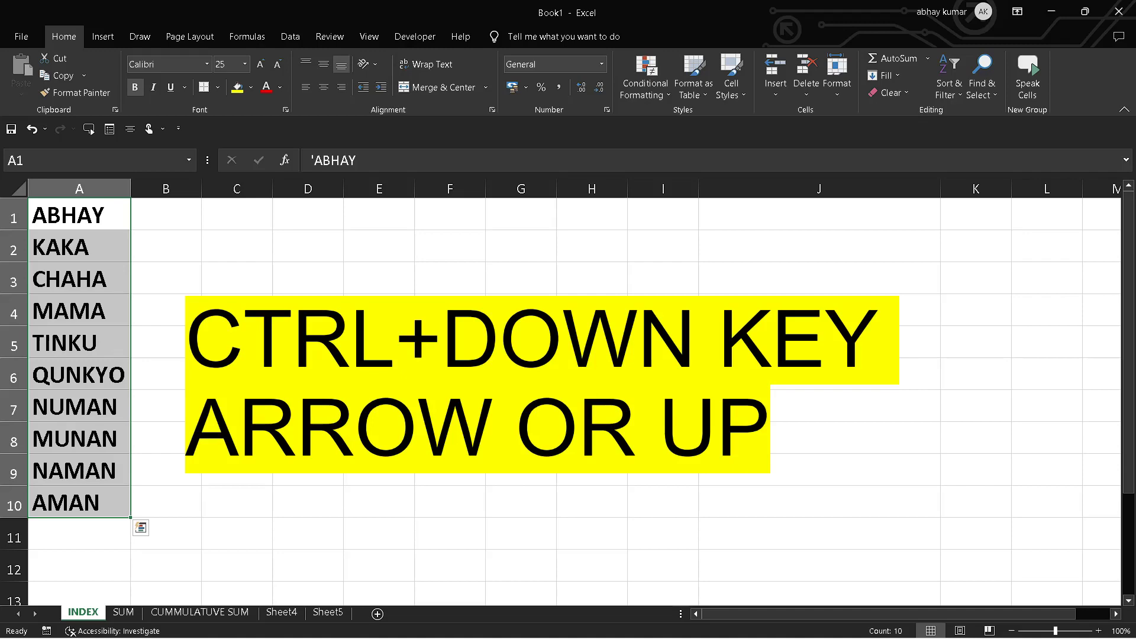
key("ctrl+Page_Down")
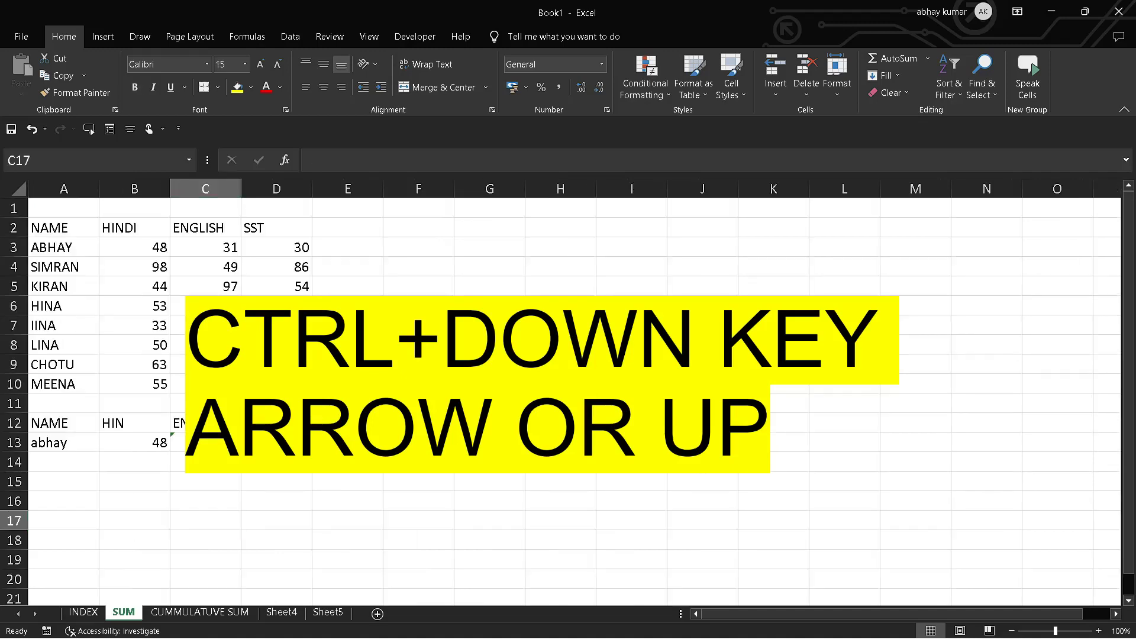
key("ctrl+Page_Down")
key("ctrl+Page_Down")
key("ctrl+Page_Up")
key("ctrl+Page_Up")
key("ctrl+Page_Down")
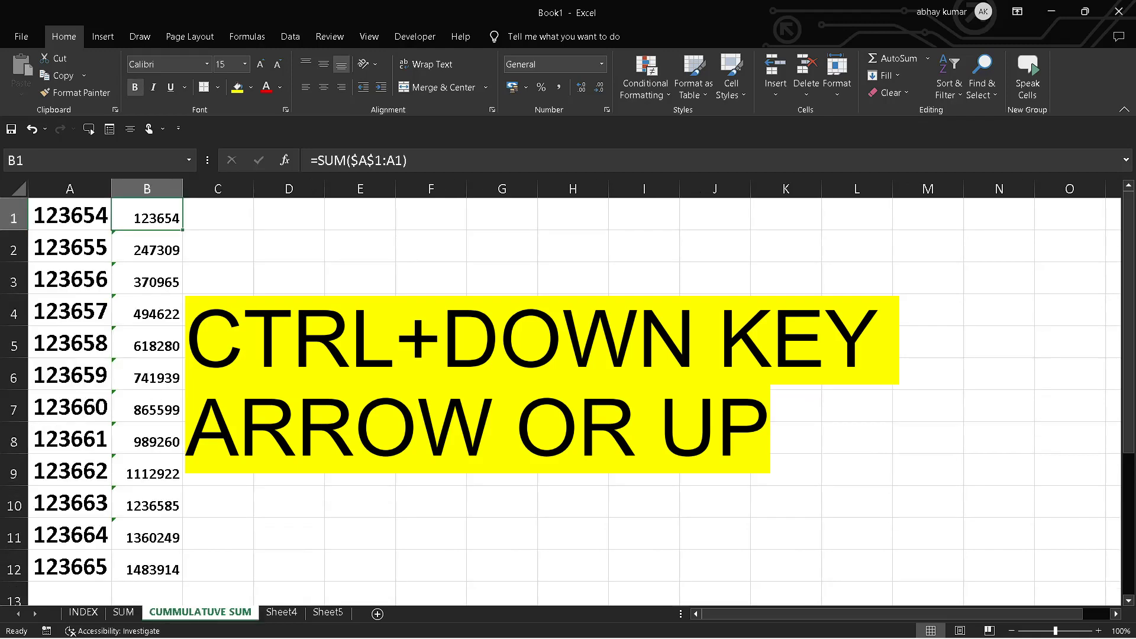
key("ctrl+Page_Up")
key("ctrl+Page_Up")
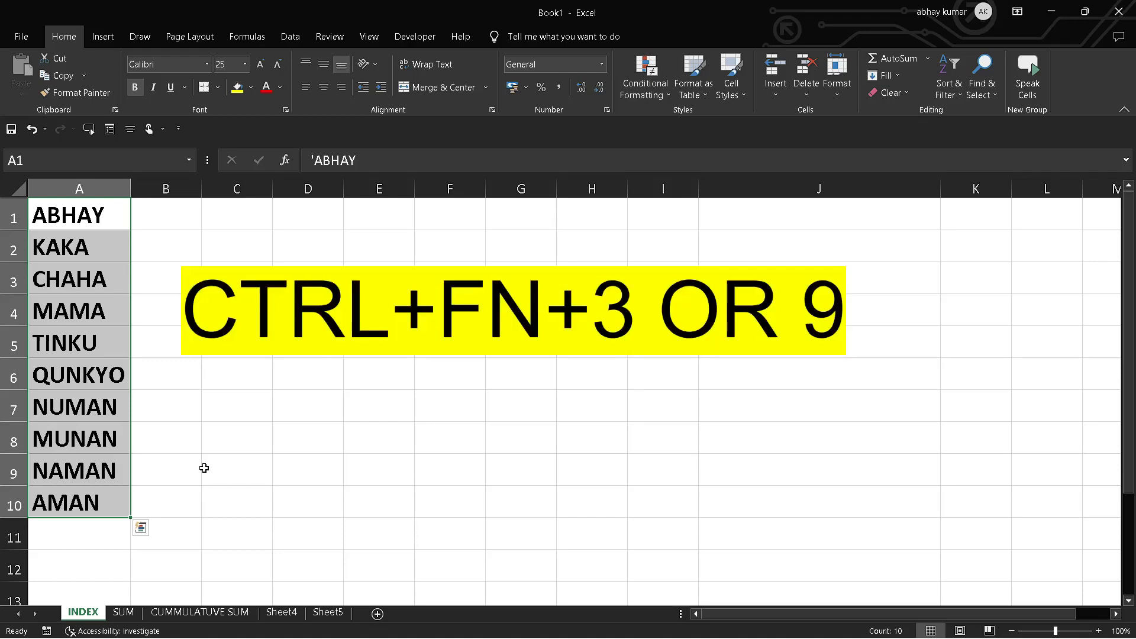
Cycle between the INDEX and CUMMULATUVE SUM worksheets again, stopping on CUMMULATUVE SUM.
key("ctrl+Page_Down")
key("ctrl+Page_Down")
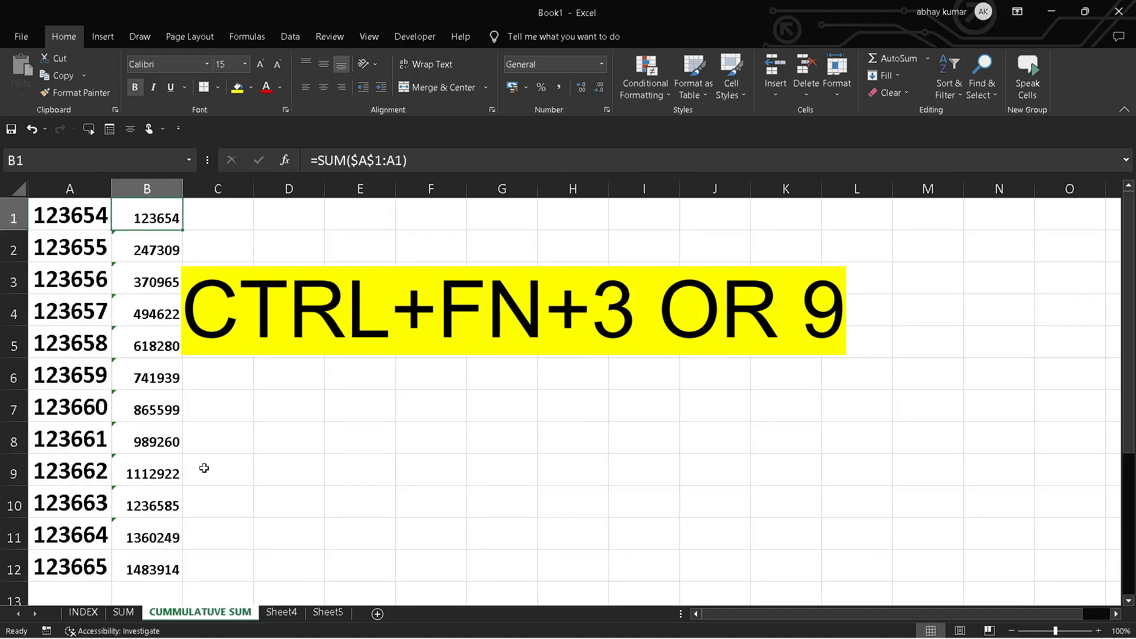
key("ctrl+Page_Up")
key("ctrl+Page_Up")
key("ctrl+Page_Down")
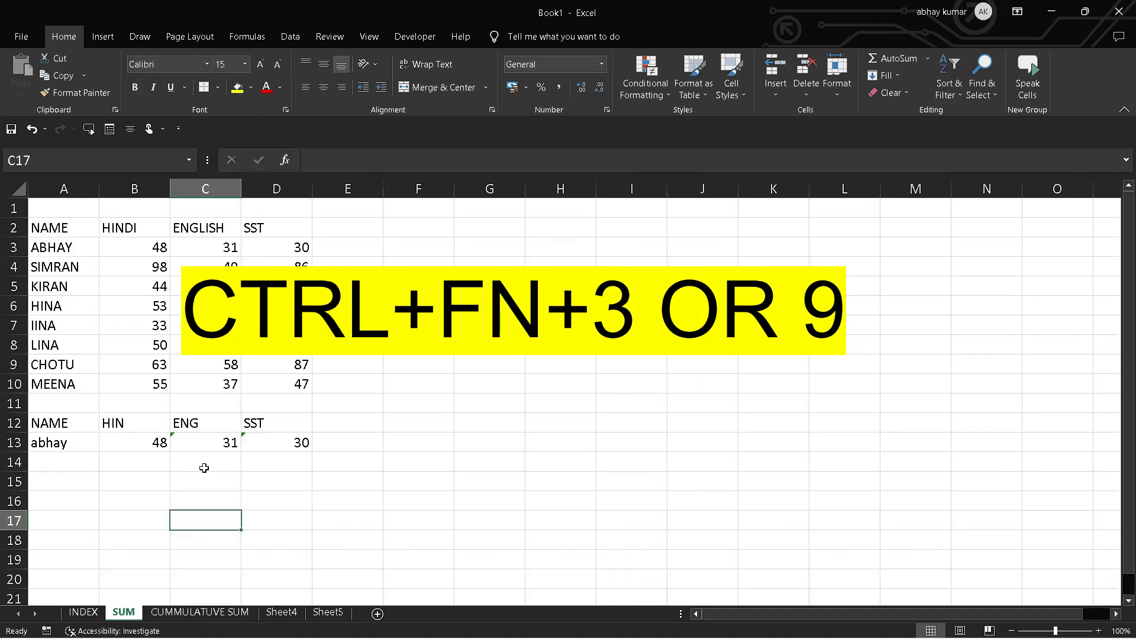
key("ctrl+Page_Down")
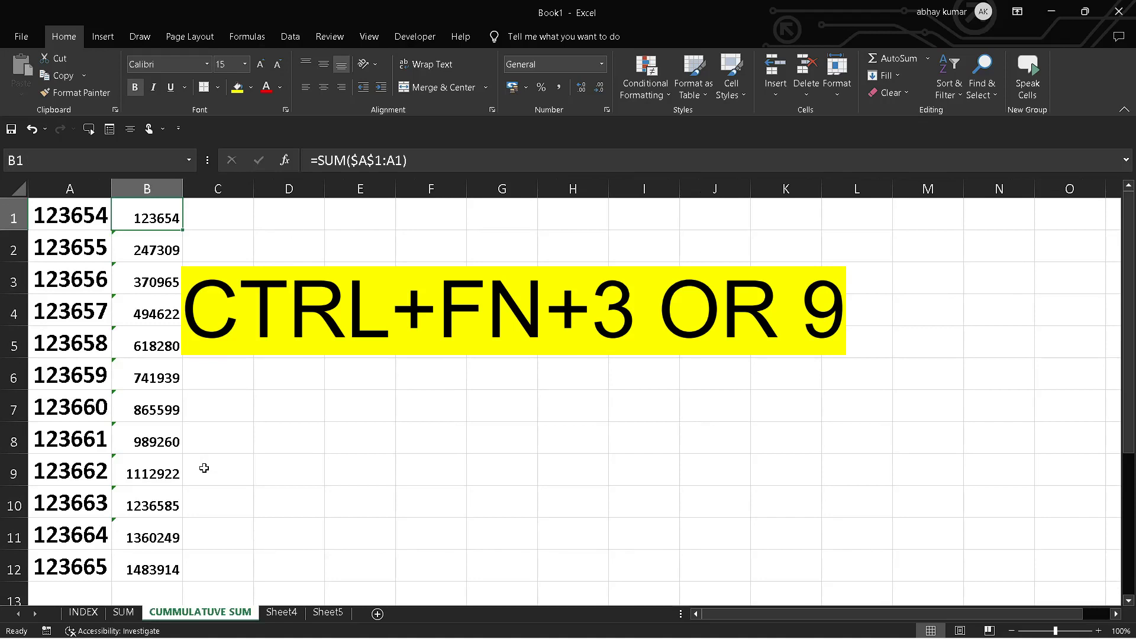
Clear the cumulative totals from column B, rows 1 to 13, and return to B1.
key("shift+Down")
key("shift+Down")
key("shift+Down")
key("shift+Down")
key("shift+Down")
key("shift+Down")
key("shift+Down")
key("shift+Down")
key("shift+Down")
key("shift+Down")
key("shift+Down")
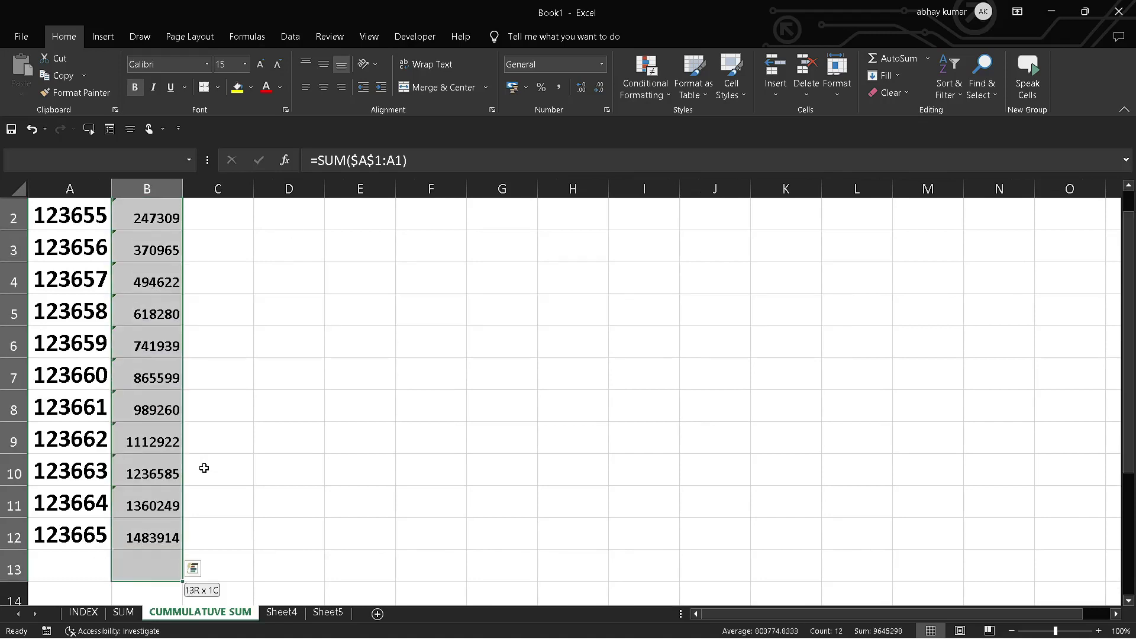
key("Delete")
key("Up")
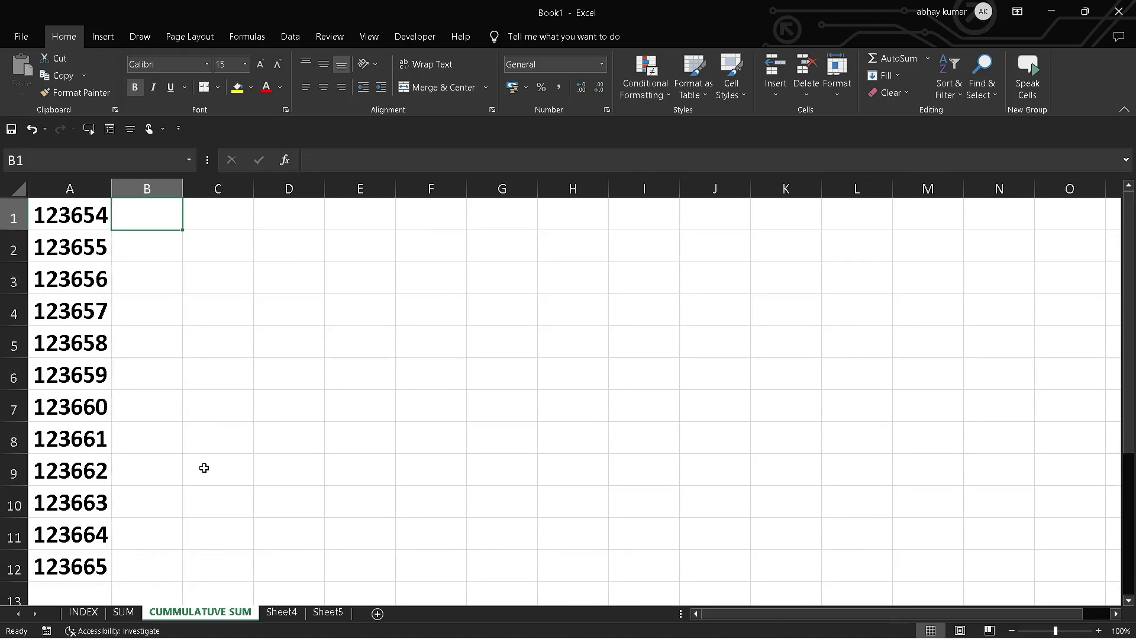
Go through the numbers in column A cell by cell down to A12.
key("Right")
key("Left")
key("Left")
key("Down")
key("Down")
key("Down")
key("Down")
key("Down")
key("Down")
key("Down")
key("Down")
key("Down")
key("Down")
key("Down")
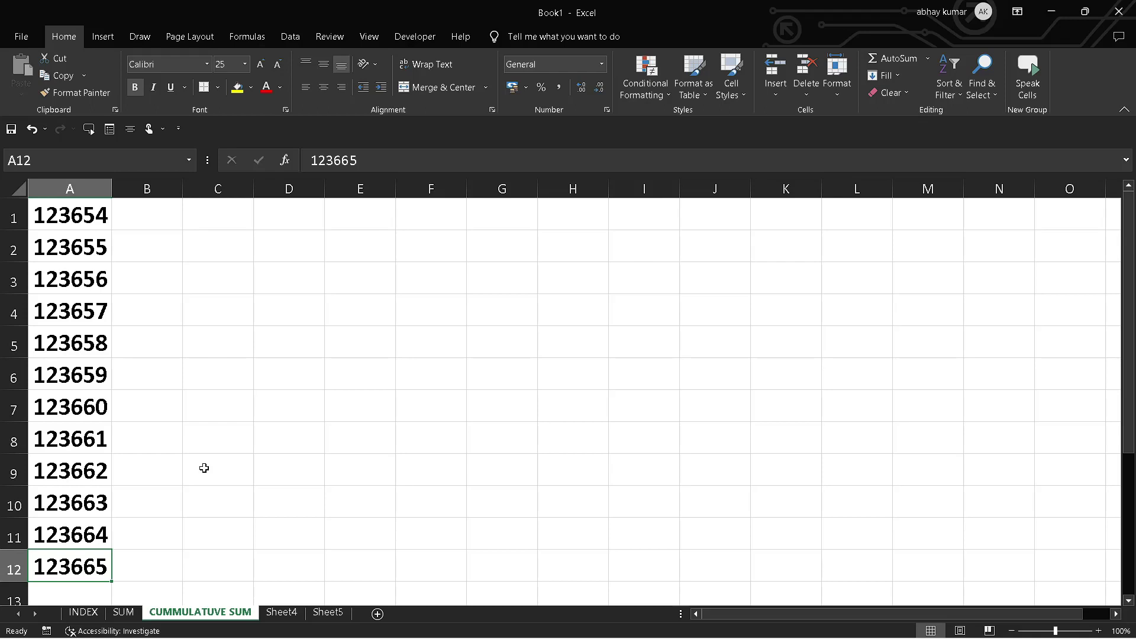
left_click(164, 237)
type("=")
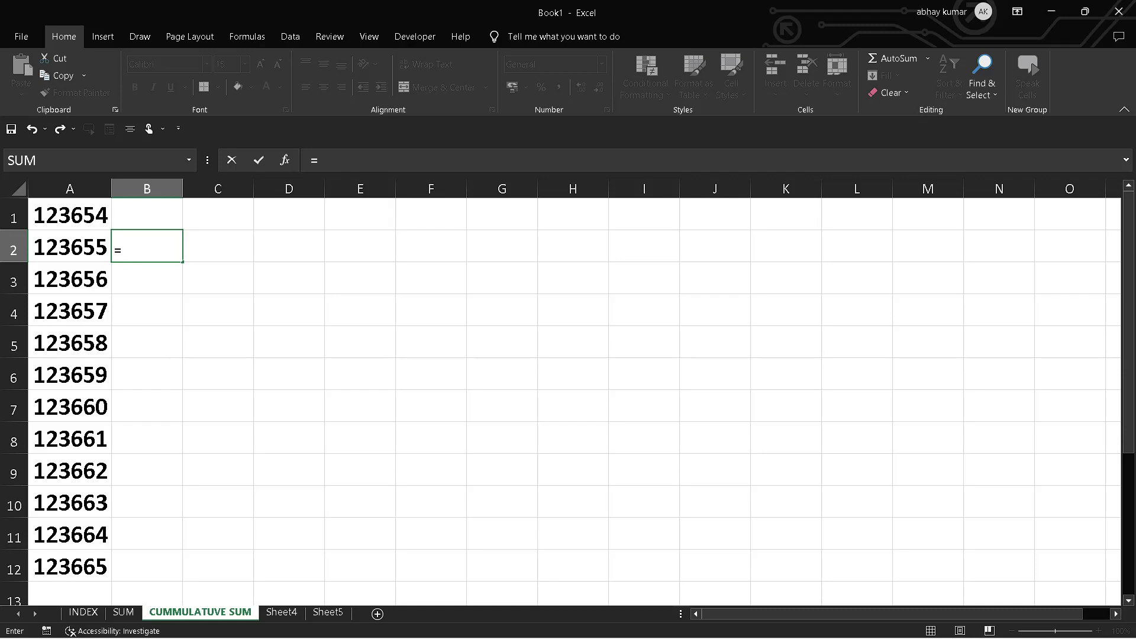
key("BackSpace")
key("Escape")
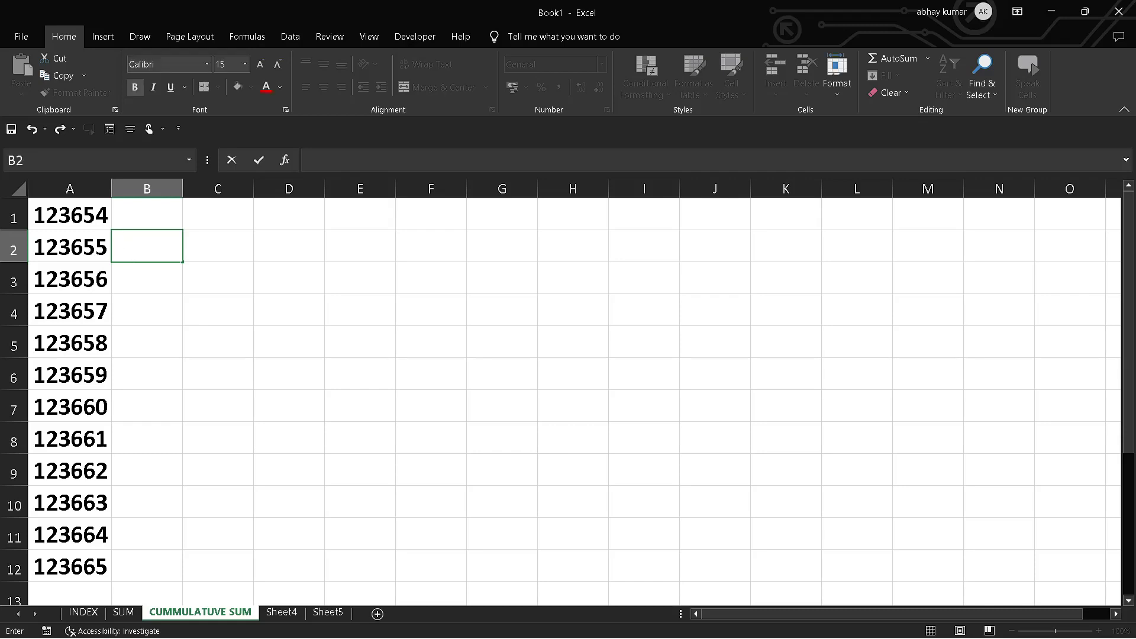
Add running totals for the numbers in A1:A12 to column B using the Quick Analysis totals.
key("ctrl+Home")
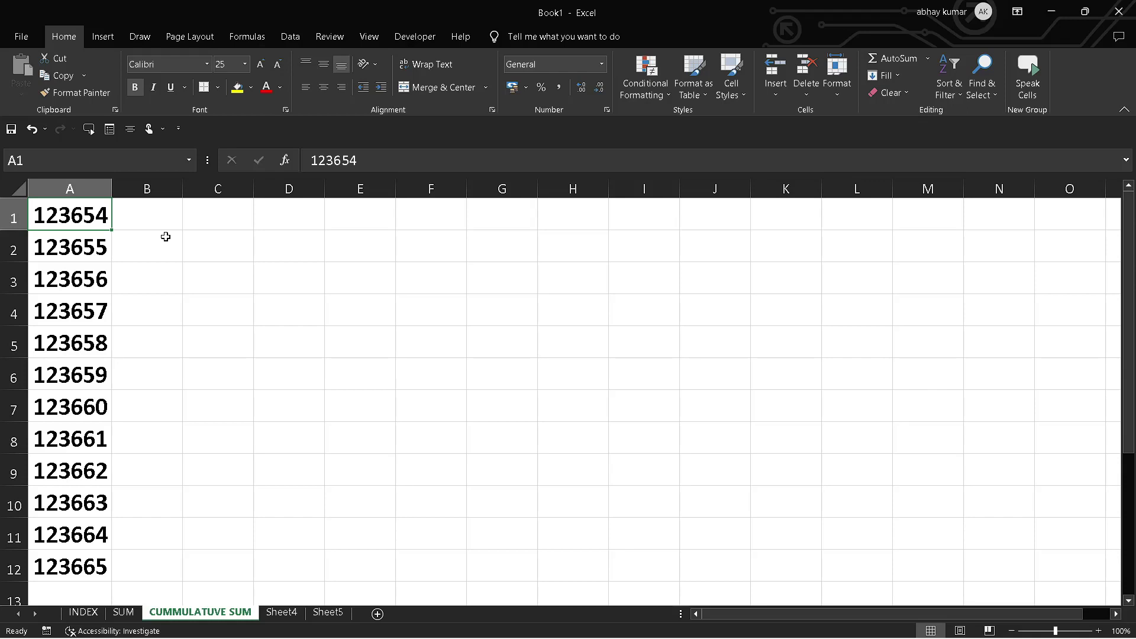
key("shift+Down")
key("shift+Down")
key("shift+Down")
key("shift+Down")
key("shift+Down")
key("shift+Down")
key("shift+Down")
key("shift+Down")
key("shift+Down")
key("shift+Down")
key("shift+Down")
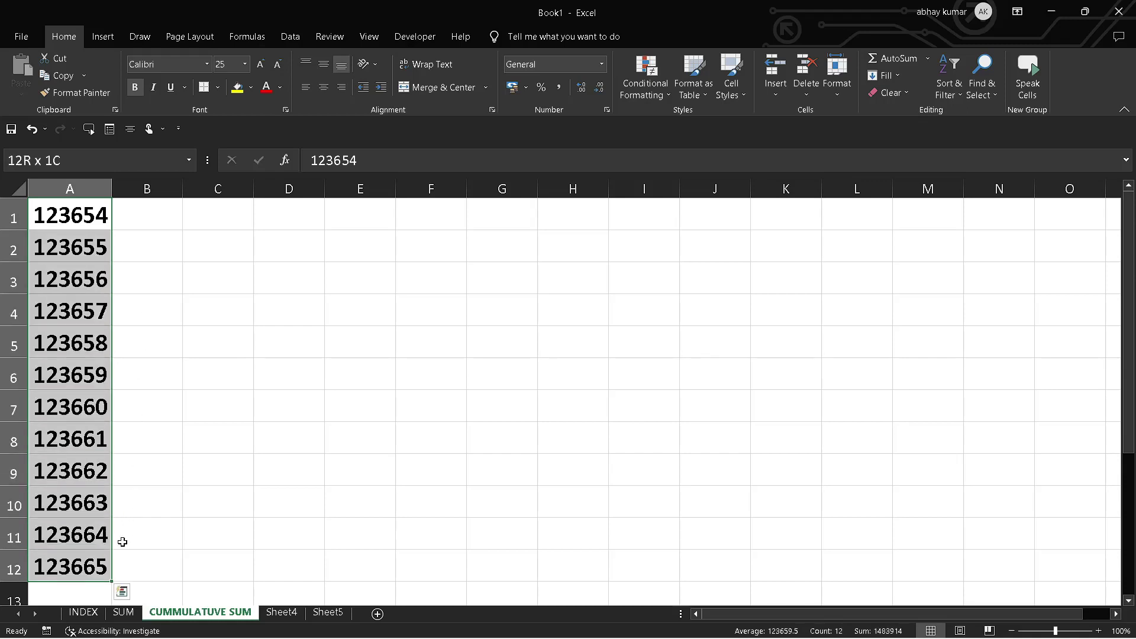
left_click(122, 594)
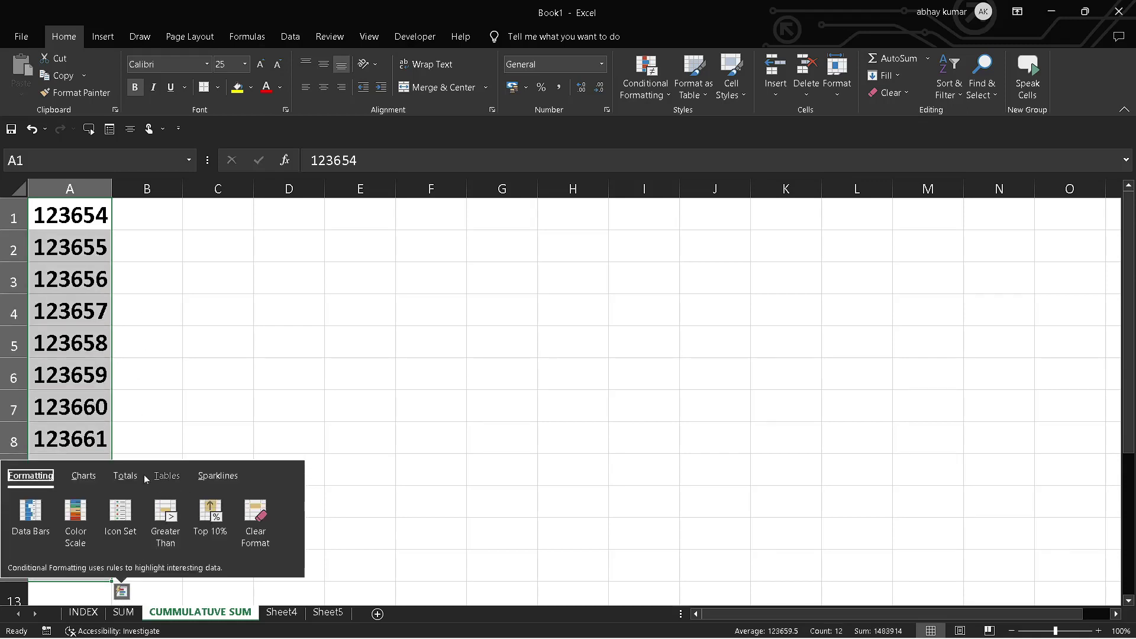
left_click(126, 475)
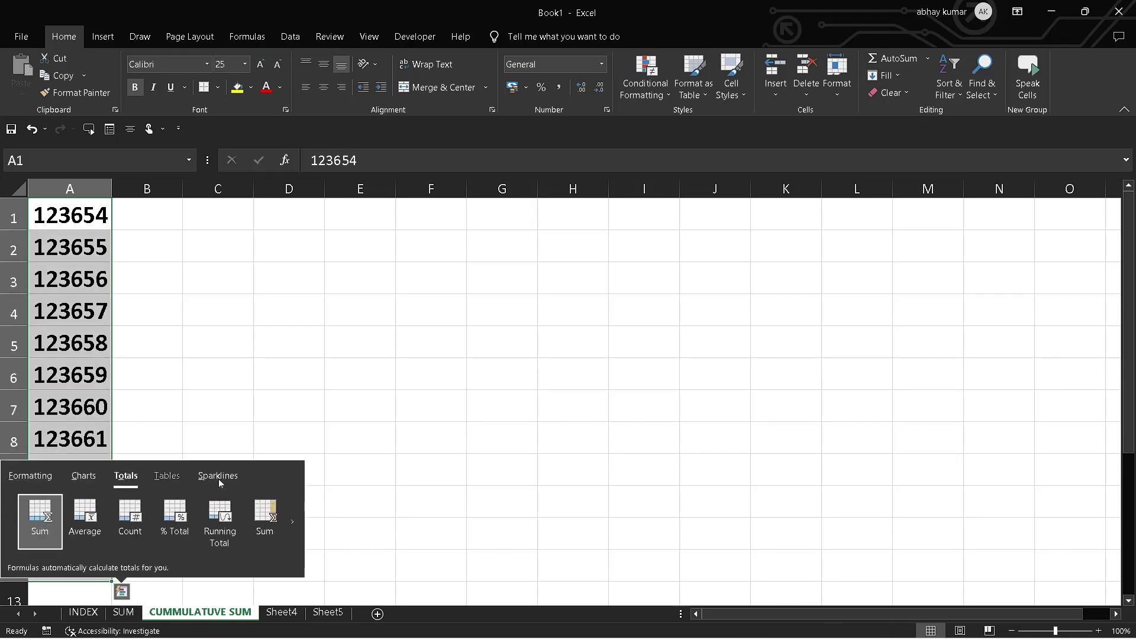
left_click(293, 523)
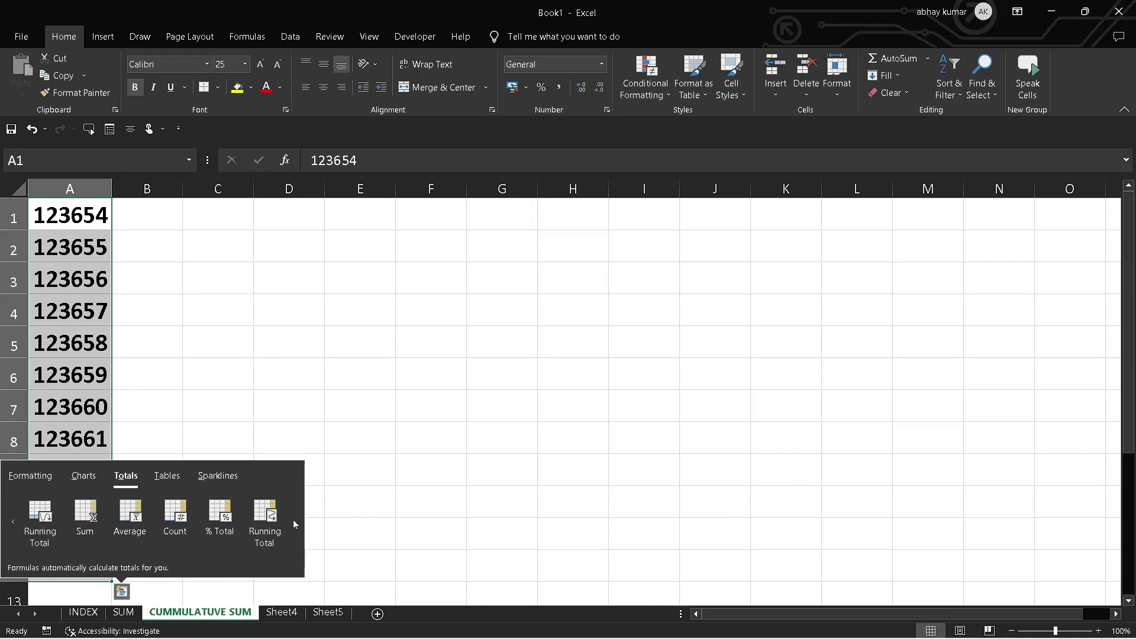
left_click(267, 547)
left_click(263, 461)
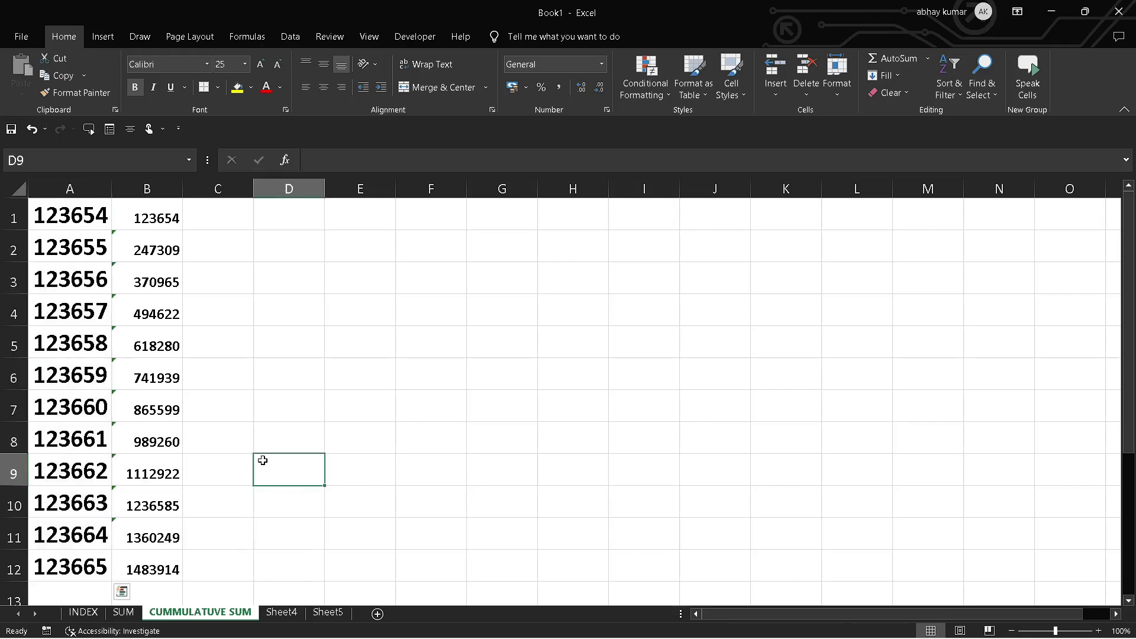
left_click(267, 353)
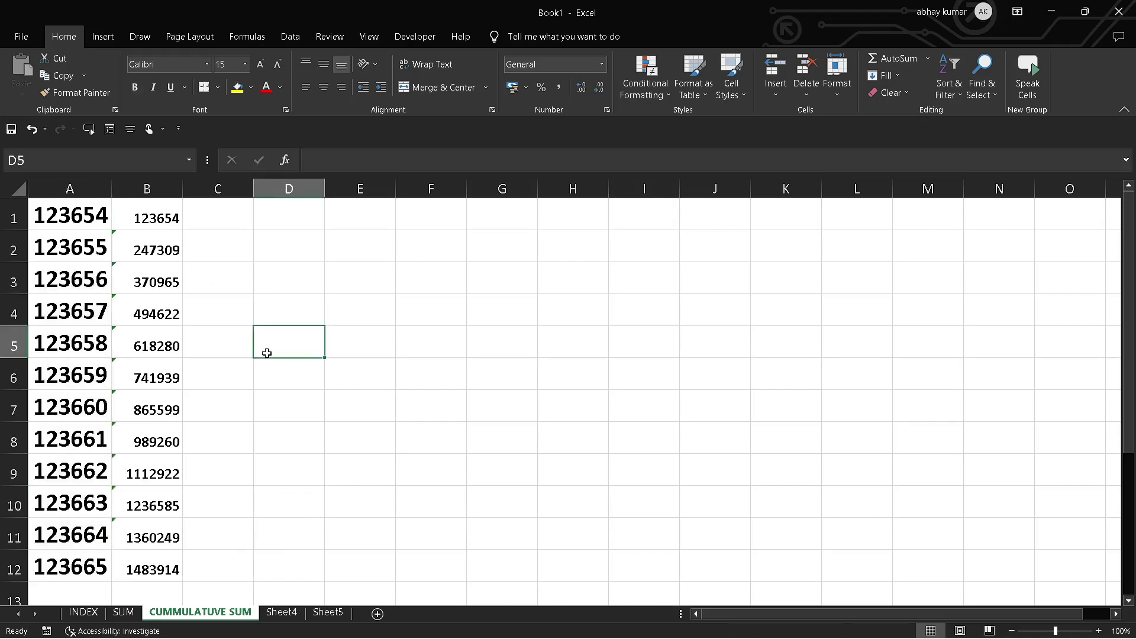